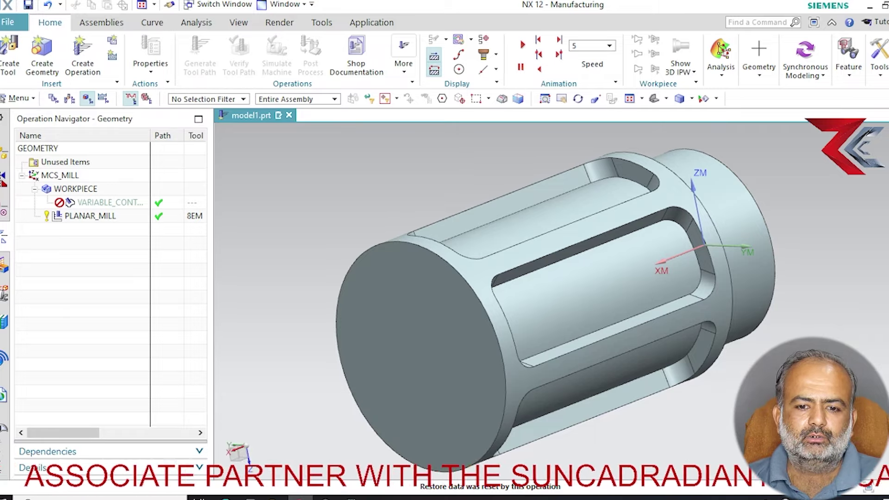
Step: Select PLANAR_MILL and display its blank boundary around the pocket
left_click(91, 216)
middle_click_drag(533, 301, 579, 289)
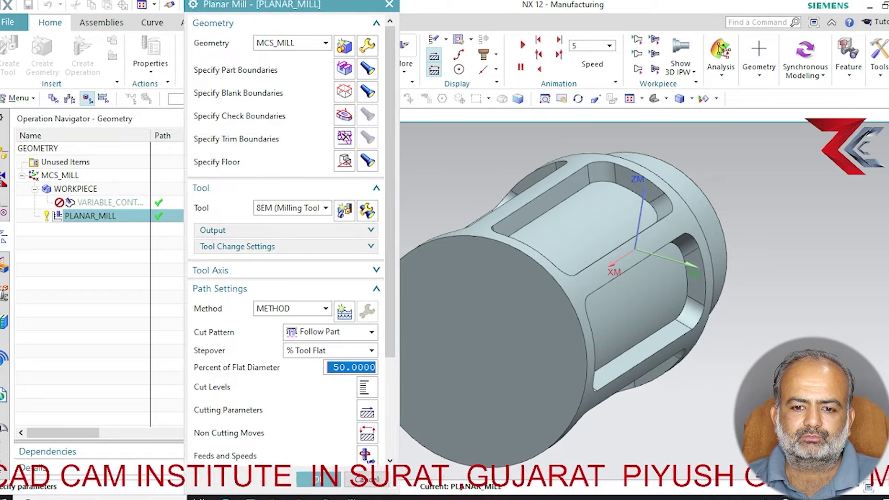
mouse_move(602, 217)
middle_mouse_down()
mouse_move(602, 259)
mouse_move(602, 232)
middle_mouse_up()
left_click(367, 92)
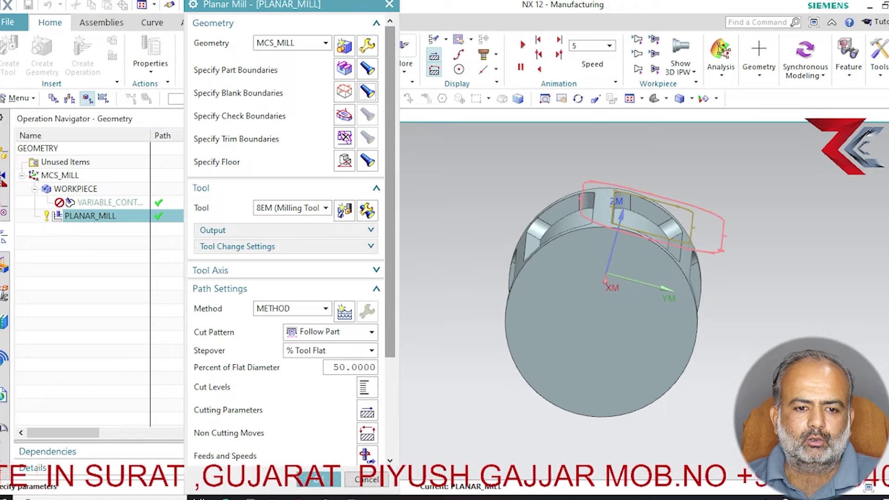
middle_click_drag(602, 260, 635, 223)
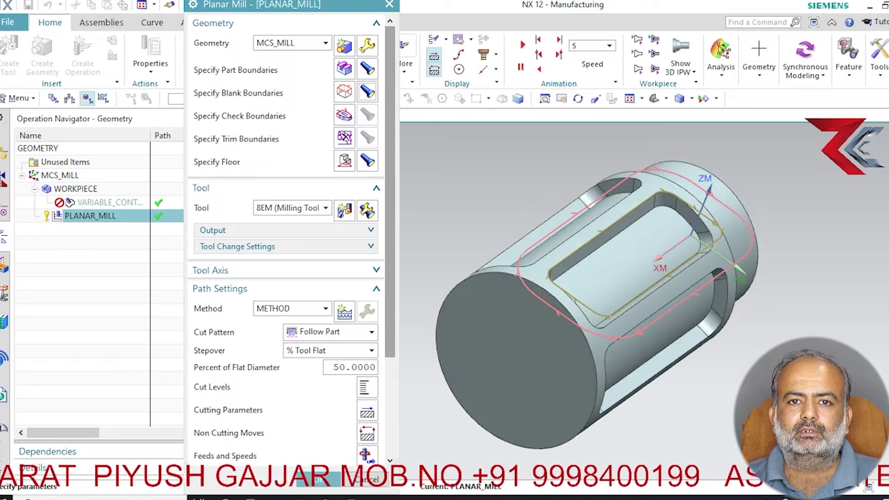
Step: Display the PLANAR_MILL floor plane and view it edge-on
left_click(367, 161)
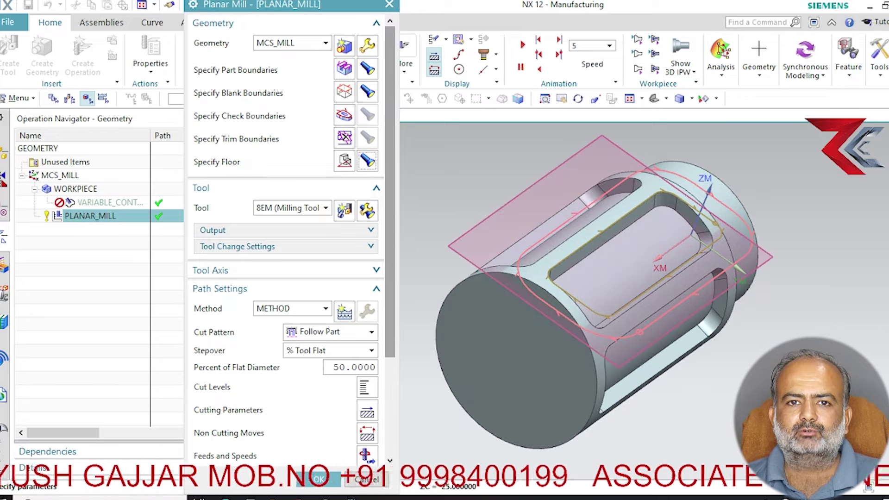
middle_click_drag(602, 278, 602, 241)
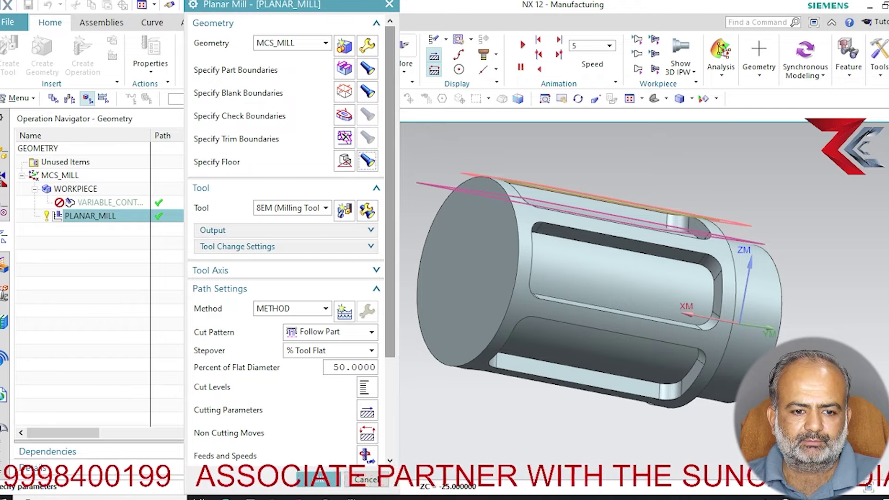
scroll(278, 139, "down", 2)
scroll(278, 139, "down", 3)
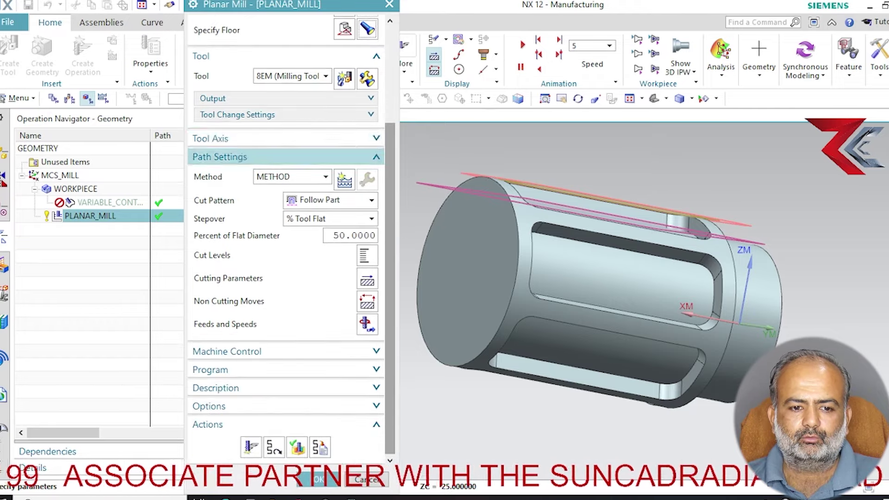
scroll(278, 139, "up", 2)
scroll(278, 138, "down", 2)
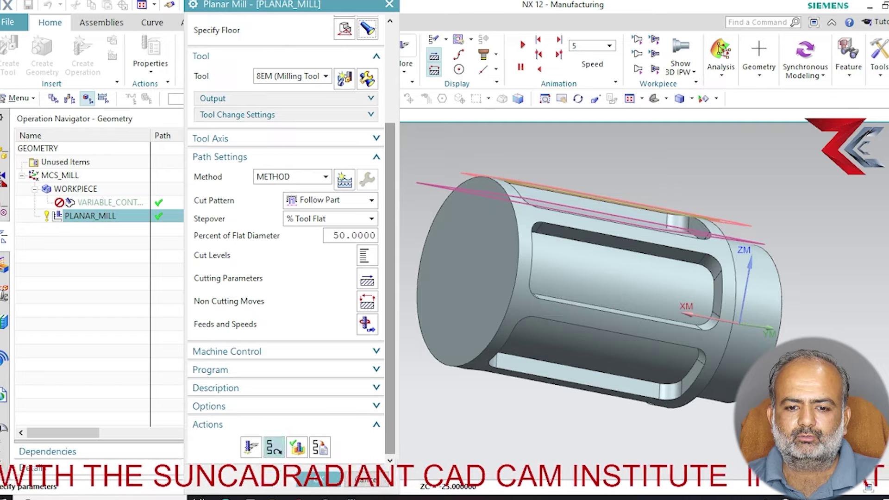
Step: Reopen PLANAR_MILL and turn the pocket toolpath toward the view, face-on along XM
left_click(318, 479)
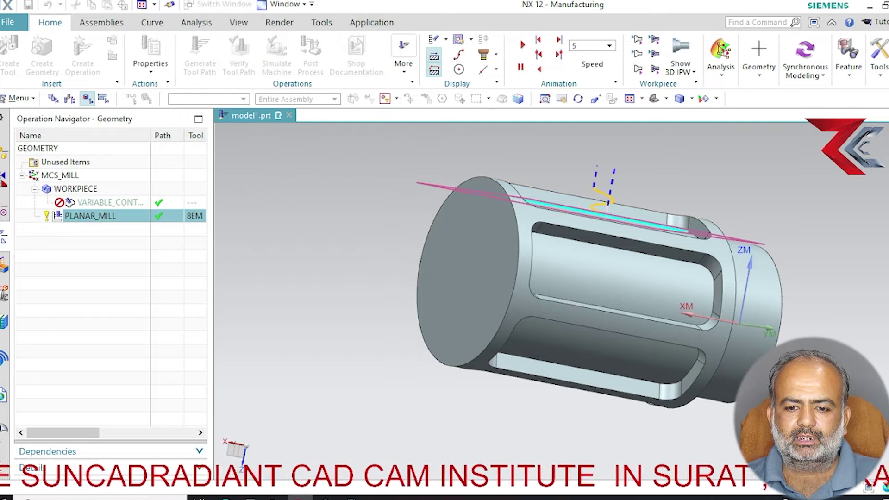
double_click(91, 216)
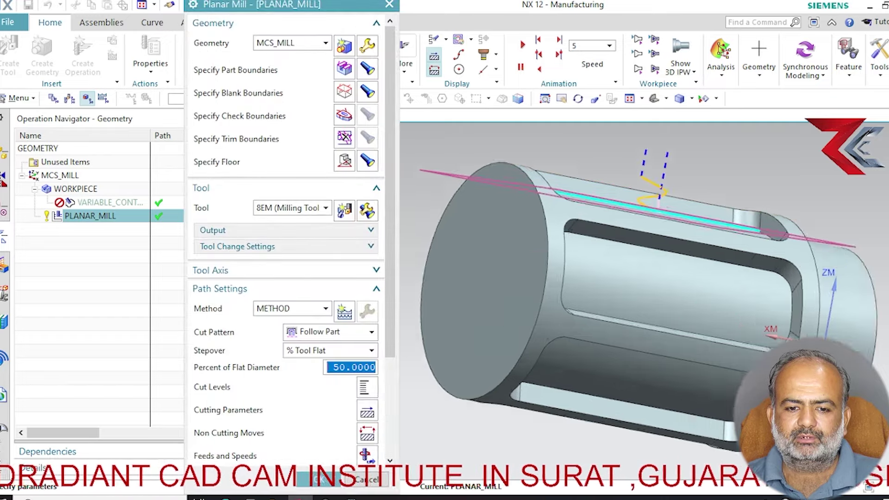
middle_click_drag(602, 301, 625, 254)
mouse_move(625, 287)
middle_mouse_down()
mouse_move(649, 260)
mouse_move(649, 301)
mouse_move(648, 260)
middle_mouse_up()
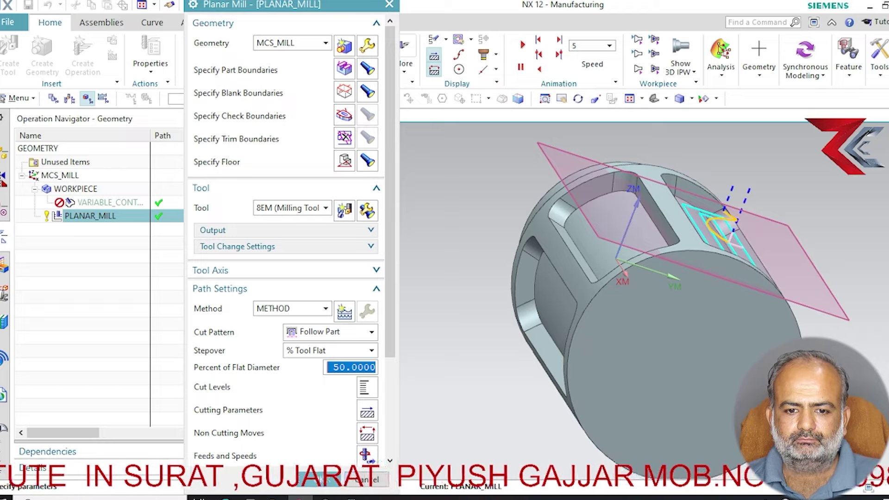
key("ctrl+alt+r")
Step: Fit the part face-on, return to the shaded angled view, and accept PLANAR_MILL
scroll(285, 232, "down", 5)
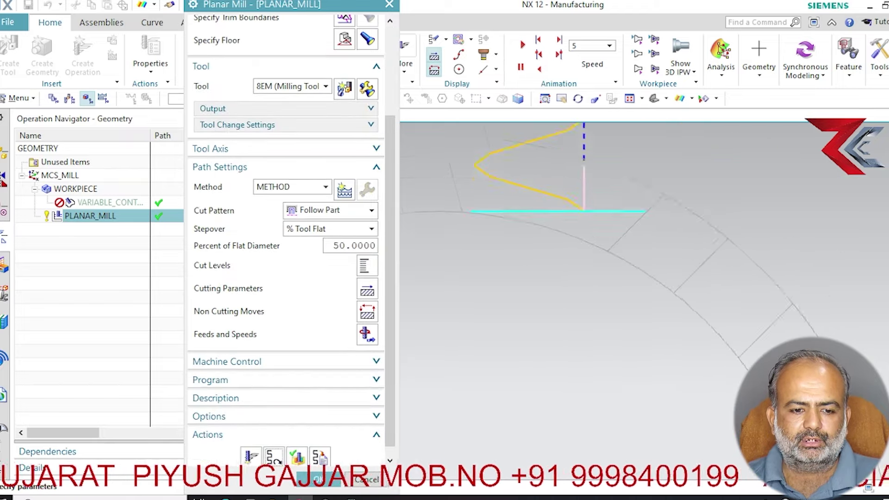
key("ctrl+alt+r")
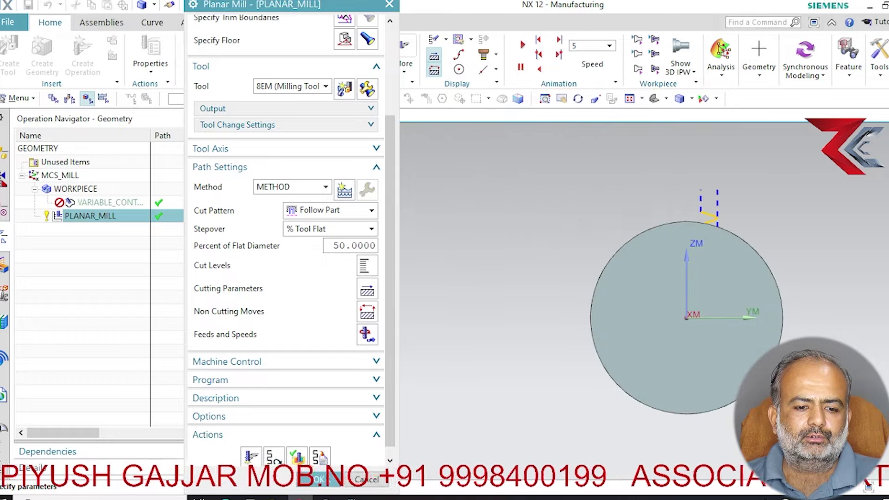
key("Home")
scroll(285, 231, "down", 1)
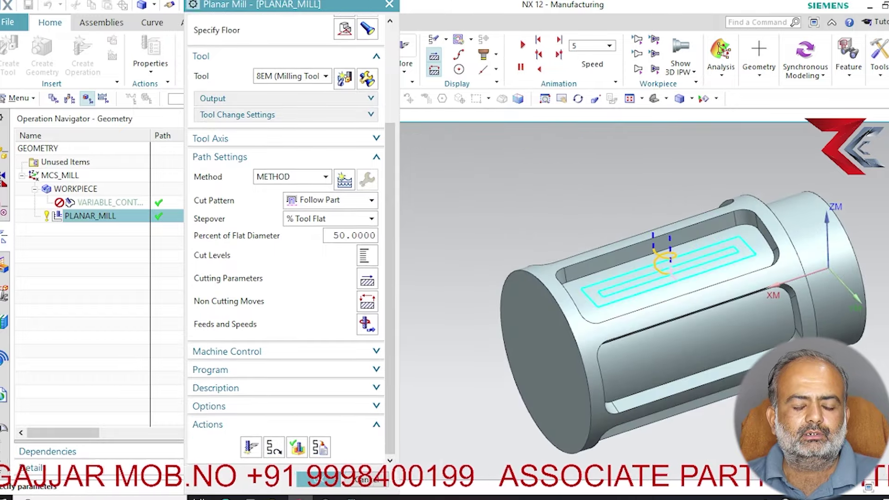
scroll(285, 406, "up", 3)
scroll(285, 406, "down", 3)
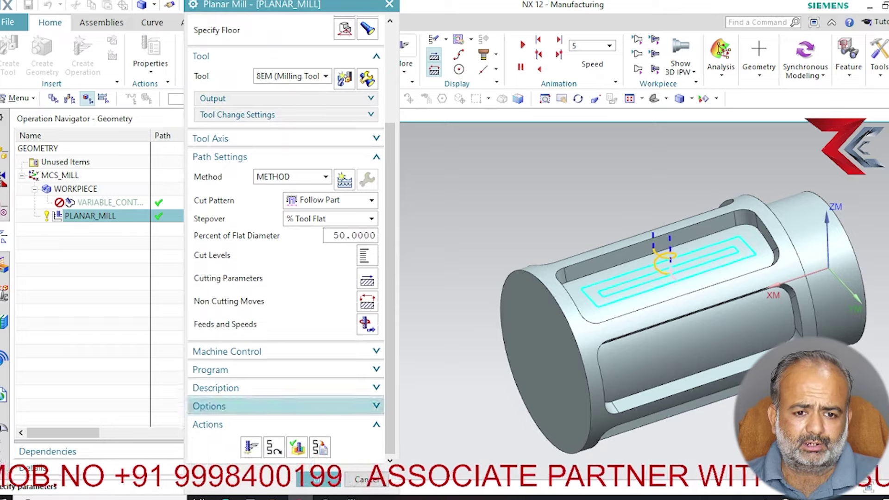
left_click(319, 479)
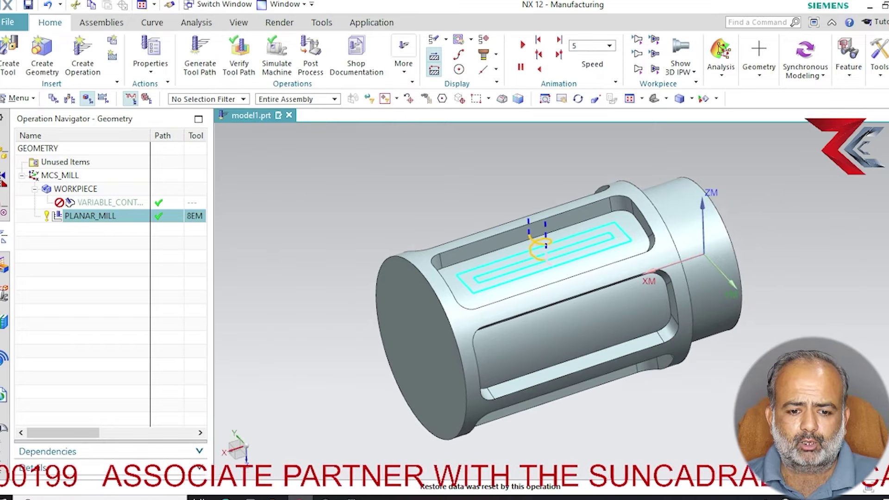
Step: Start a CLSF output and browse to the existing wrap3 file in the test folder
left_click(403, 53)
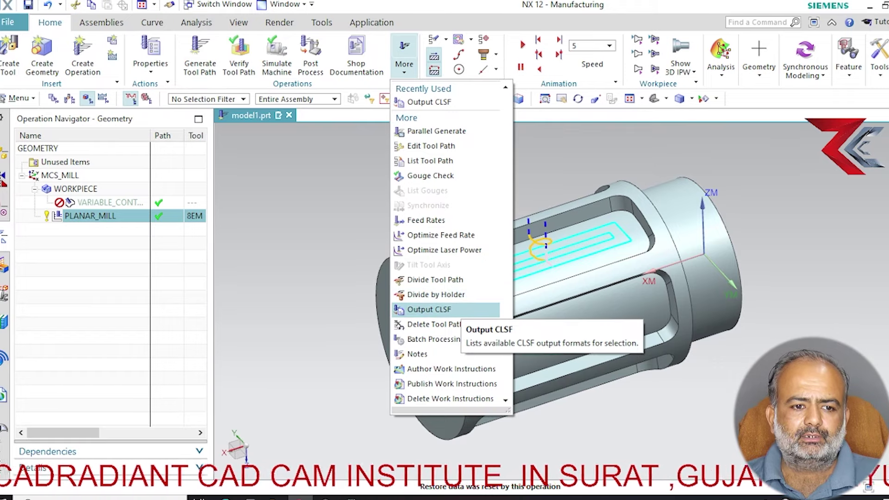
left_click(430, 309)
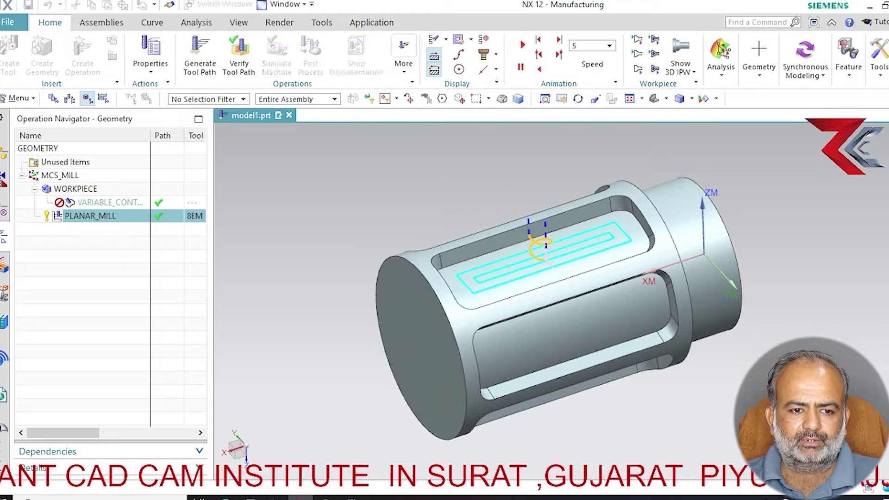
left_click(365, 190)
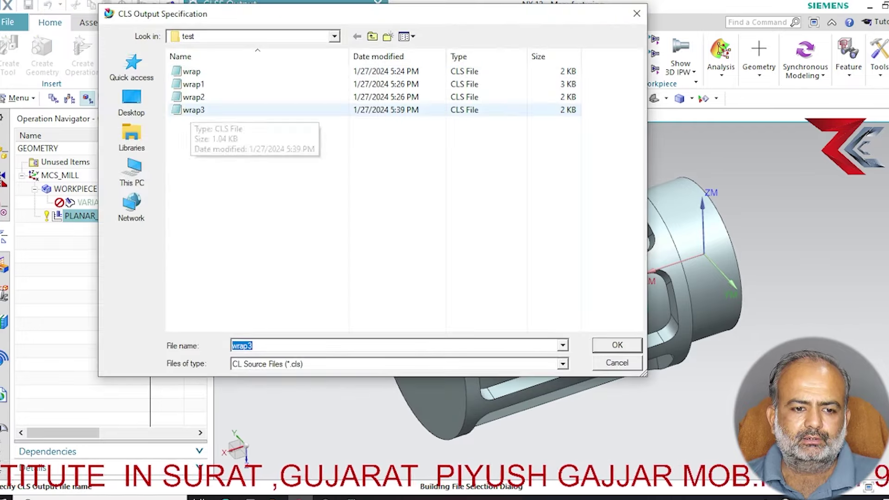
left_click(194, 109)
Step: Delete the old wrap3.cls file and cancel the CLSF export
right_click(190, 110)
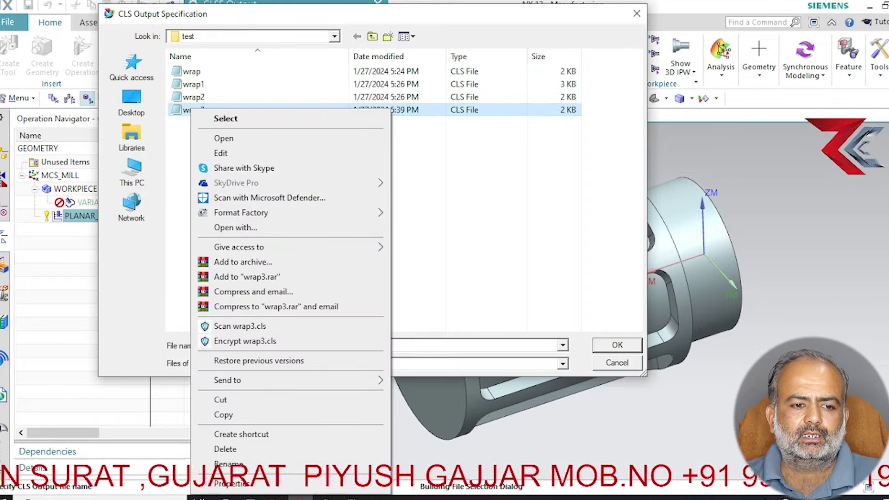
left_click(225, 449)
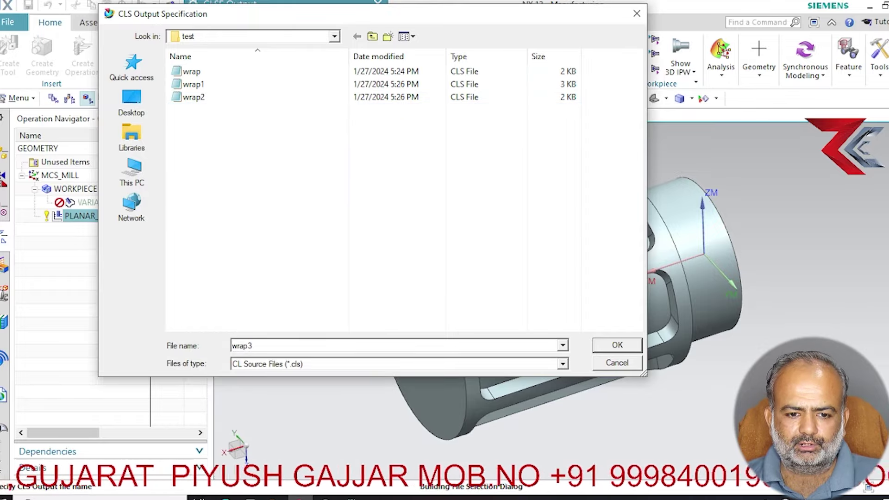
left_click(617, 346)
left_click(355, 283)
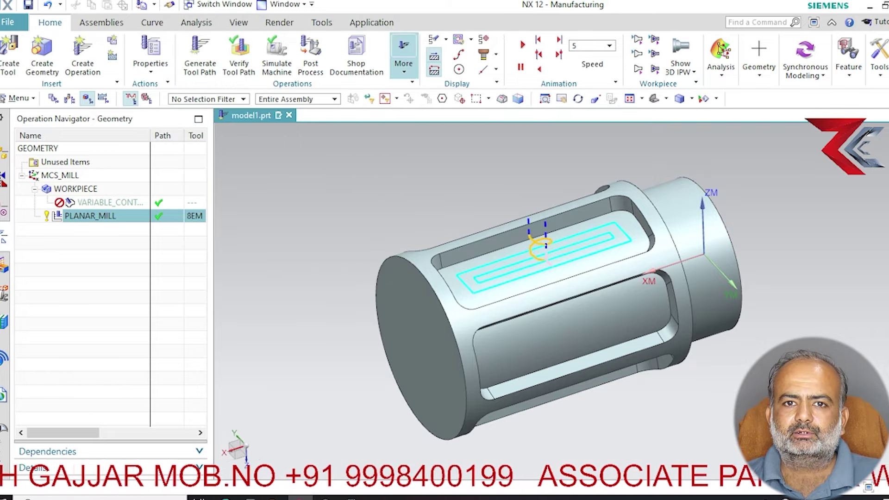
left_click(404, 53)
Step: Export the toolpath as CLSF_STANDARD to wrap3.cls in test, then close the listing
left_click(430, 102)
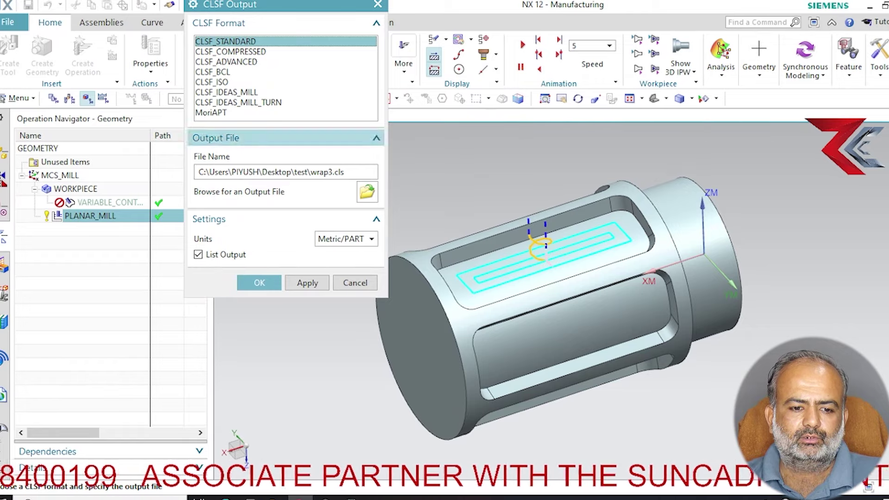
left_click(367, 192)
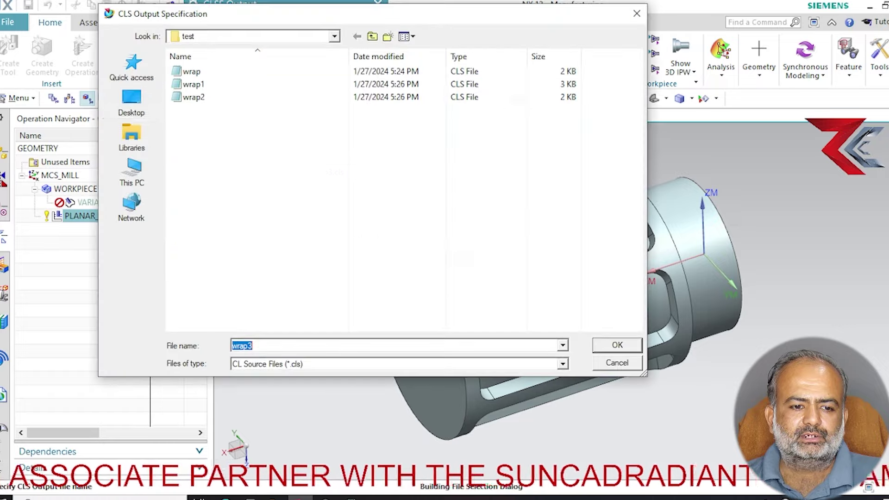
left_click(618, 345)
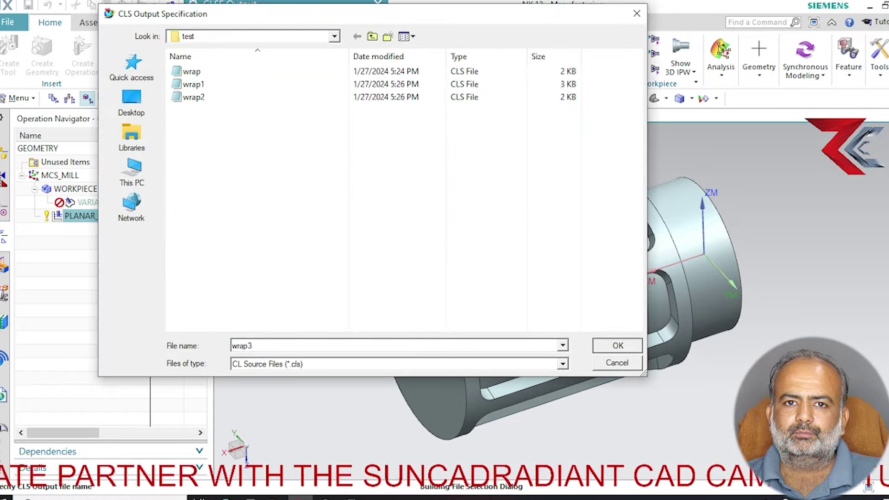
left_click(258, 282)
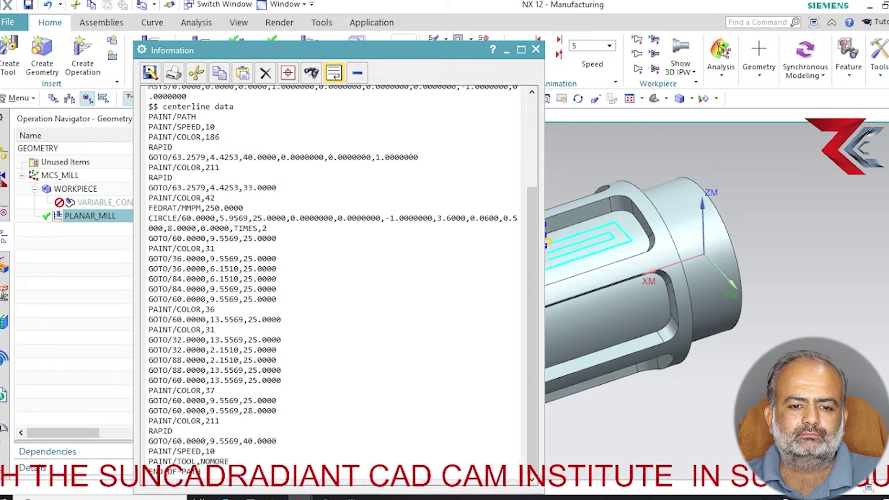
left_click(536, 49)
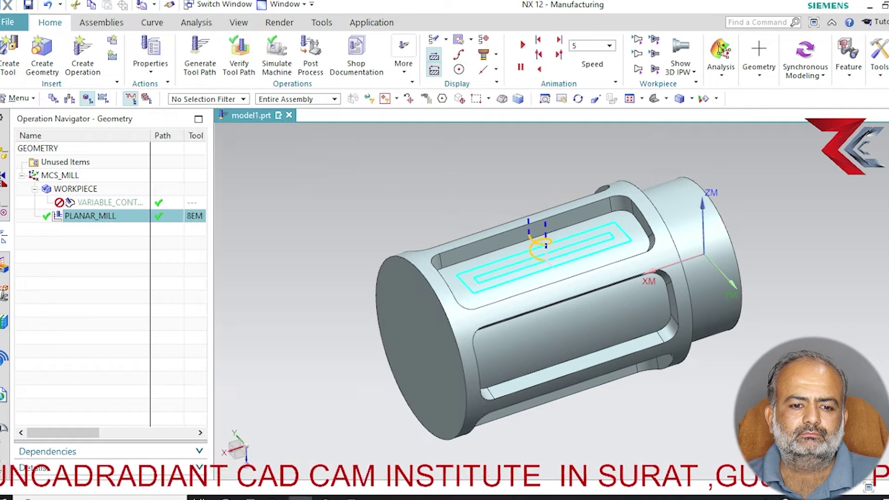
Step: Change VARIABLE_CONTOUR's drive method from Boundary to Tool Path, accepting the reset warning
left_click(107, 202)
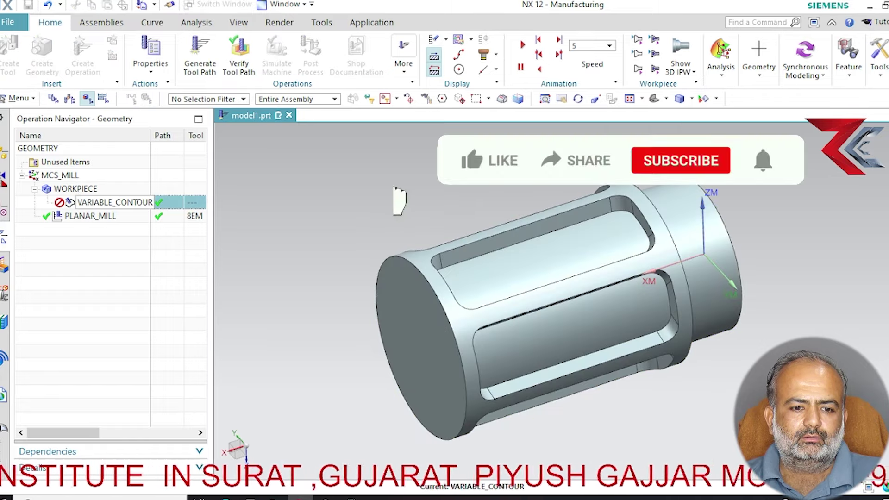
double_click(107, 203)
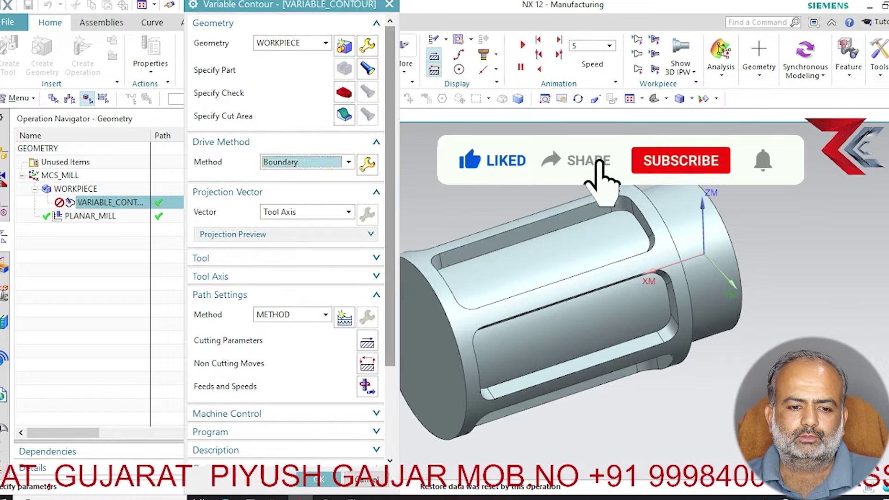
left_click(306, 162)
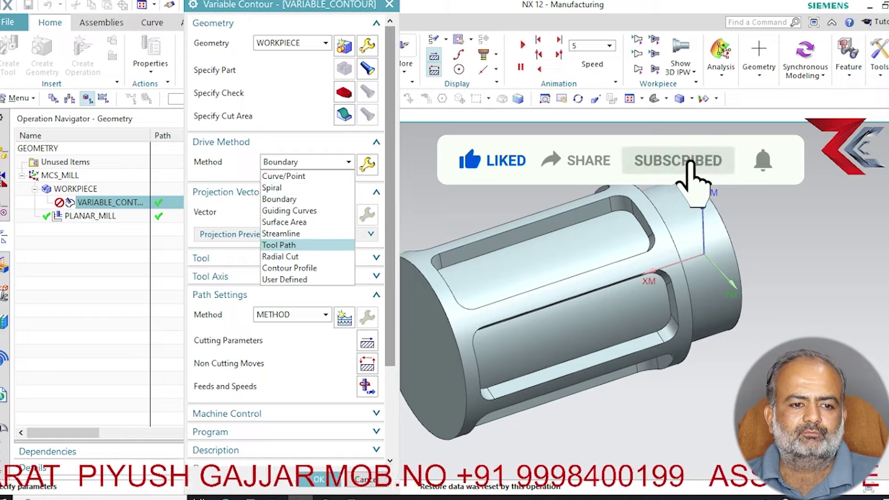
left_click(278, 246)
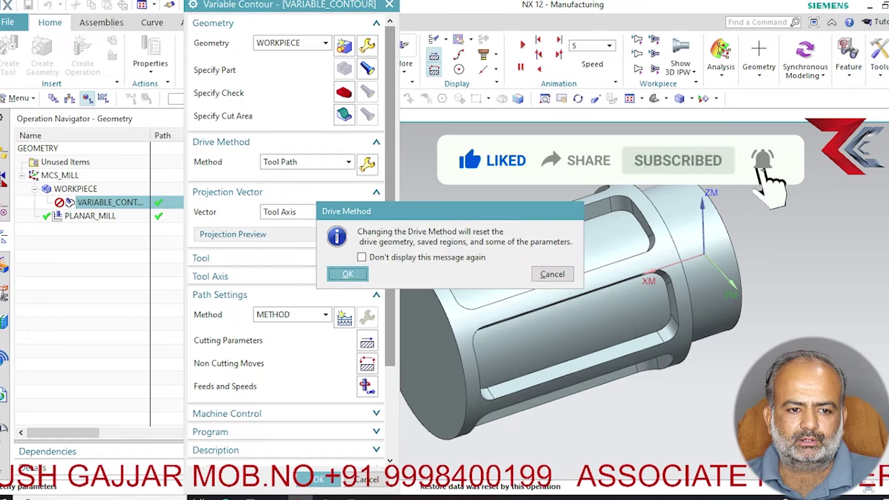
key("Return")
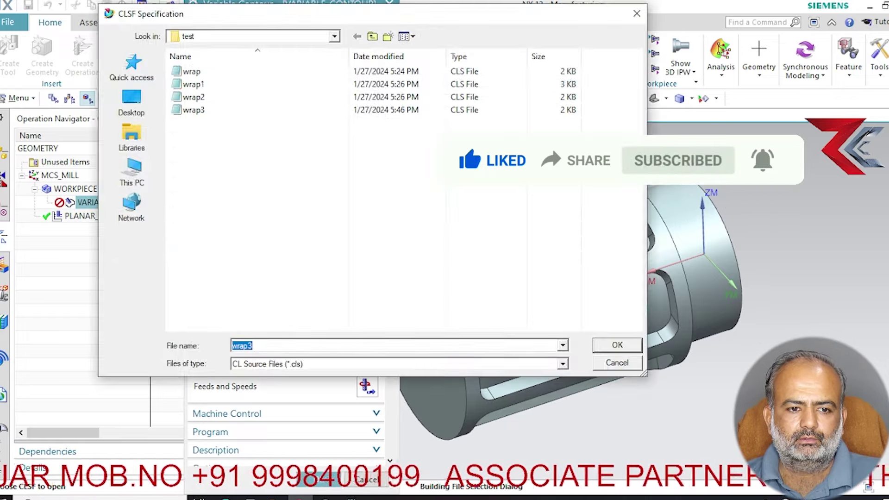
Step: Open the wrap and wrap3 CLS files in Notepad from the CLSF chooser
left_click(191, 71)
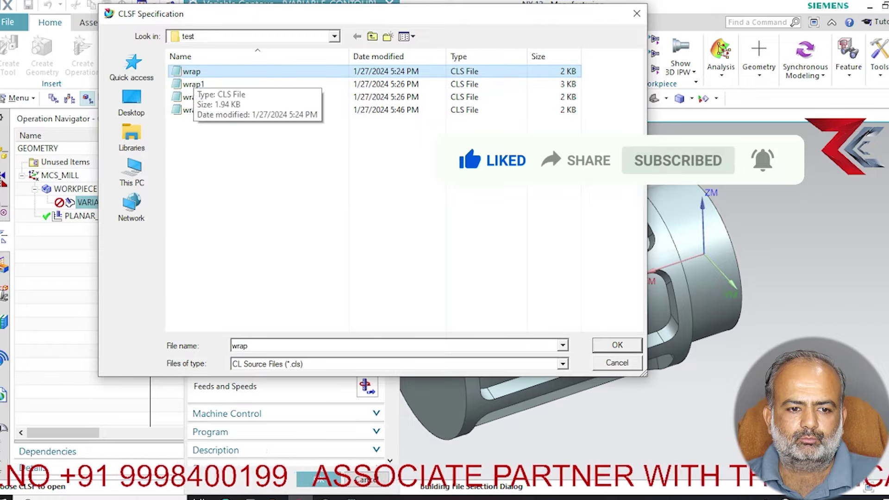
right_click(187, 73)
left_click(213, 107)
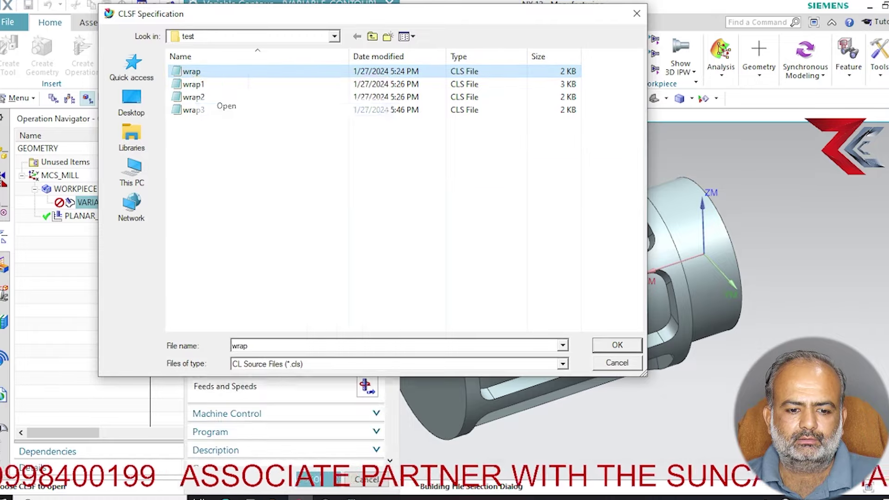
left_click(192, 109)
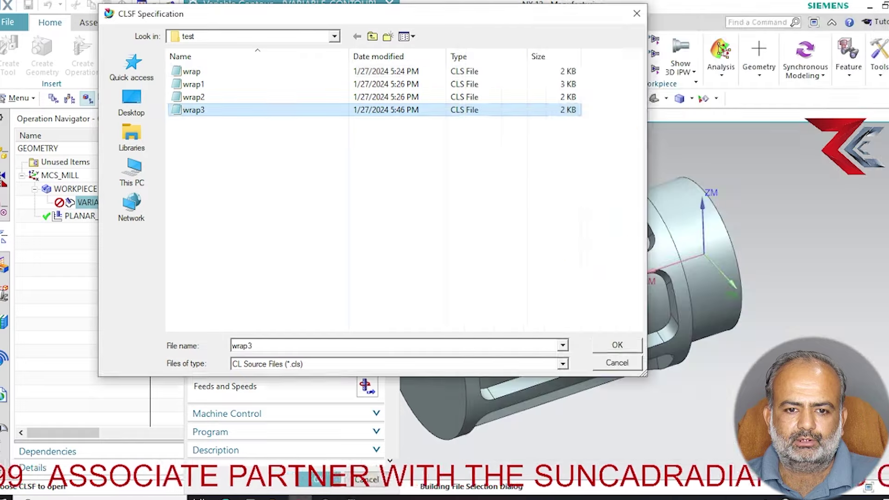
right_click(192, 111)
left_click(226, 138)
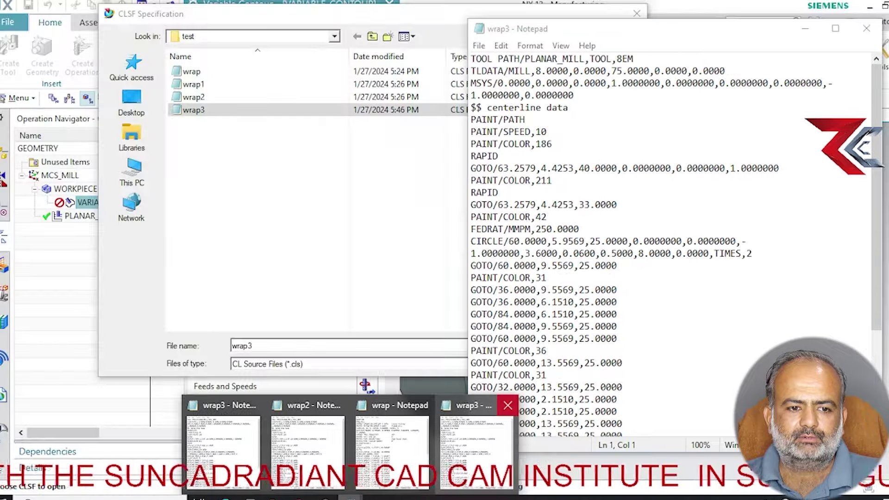
Step: Close the extra Notepad windows and the wrap3 text window
left_click(509, 405)
left_click(456, 405)
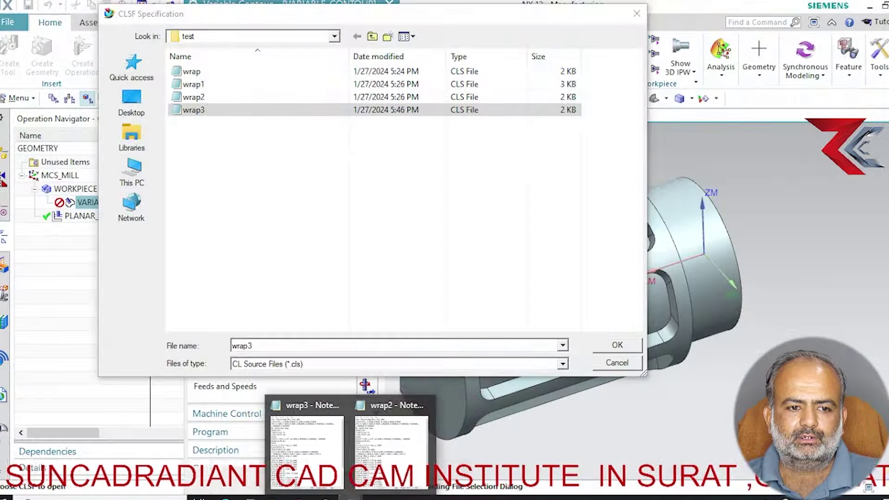
left_click(425, 405)
left_click(381, 404)
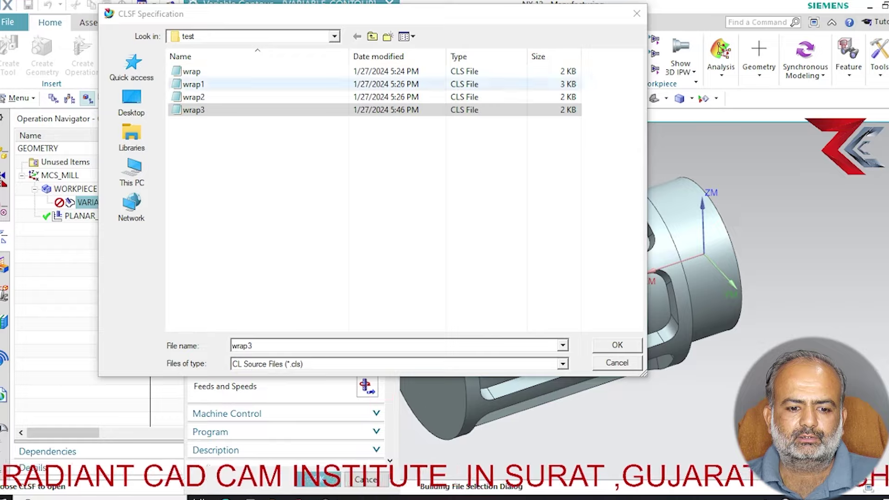
Step: Reopen wrap3 and wrap in Notepad
right_click(197, 110)
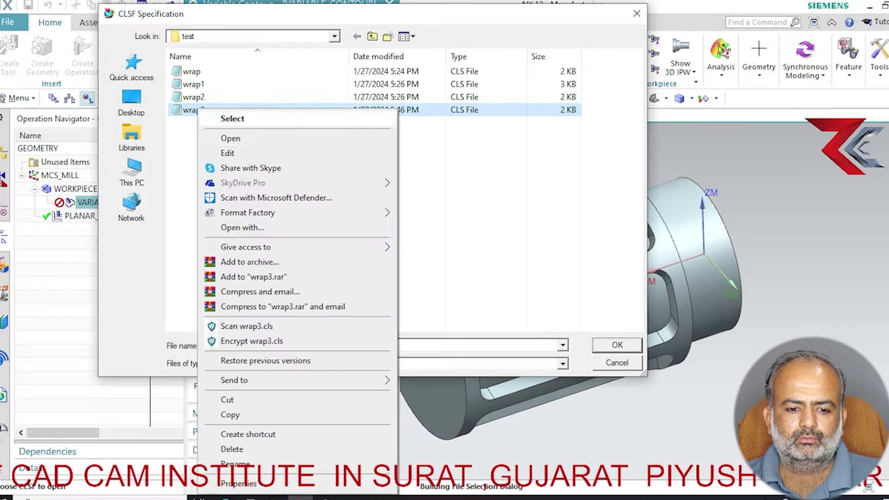
left_click(228, 137)
left_click(868, 26)
left_click(191, 72)
right_click(192, 71)
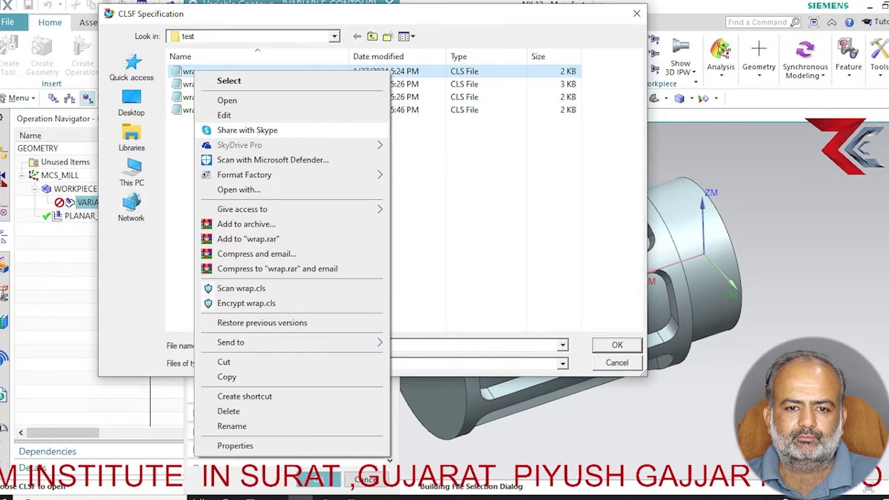
left_click(218, 101)
Step: Place wrap3's Notepad window left of wrap and scroll through both listings
left_click(351, 497)
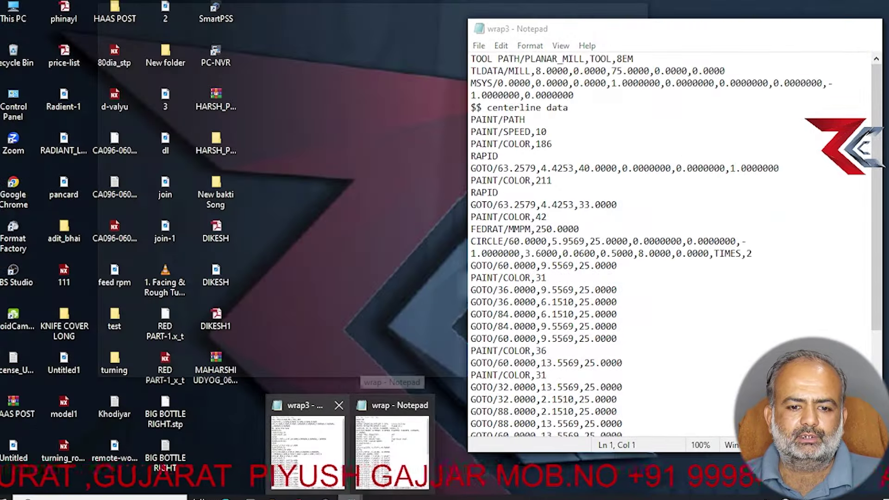
left_click(308, 452)
left_click_drag(583, 30, 149, 24)
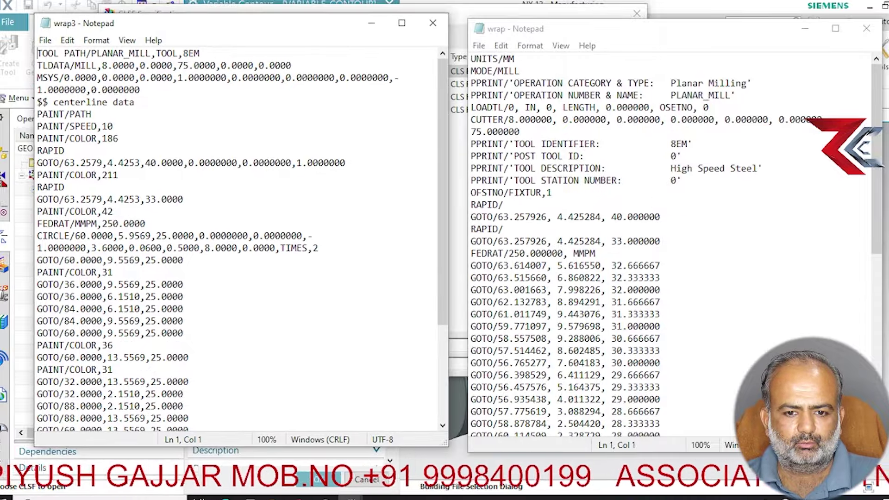
scroll(672, 245, "down", 8)
scroll(672, 245, "down", 2)
scroll(236, 241, "down", 1)
scroll(236, 241, "down", 3)
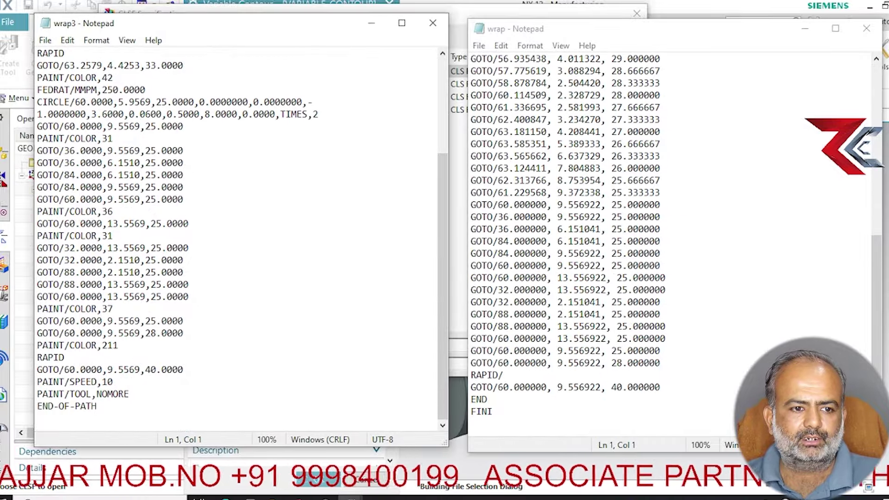
scroll(236, 241, "up", 4)
scroll(236, 241, "down", 4)
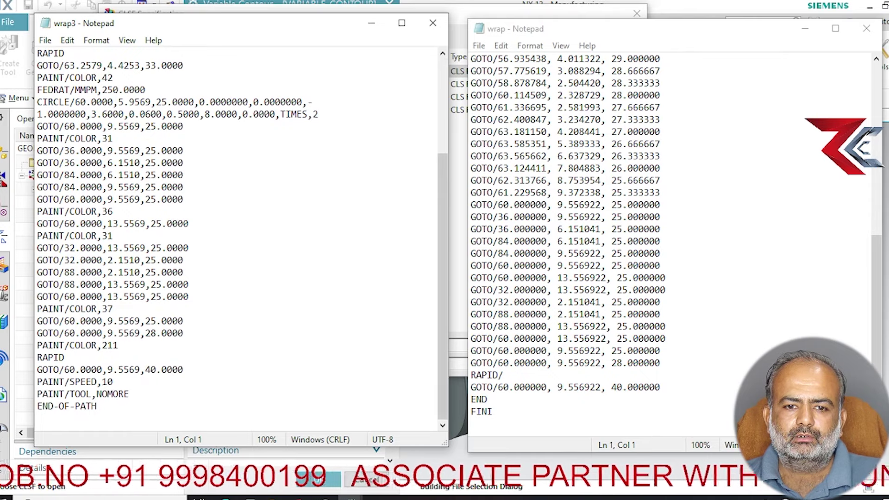
scroll(236, 241, "up", 4)
scroll(671, 245, "up", 8)
scroll(672, 245, "up", 2)
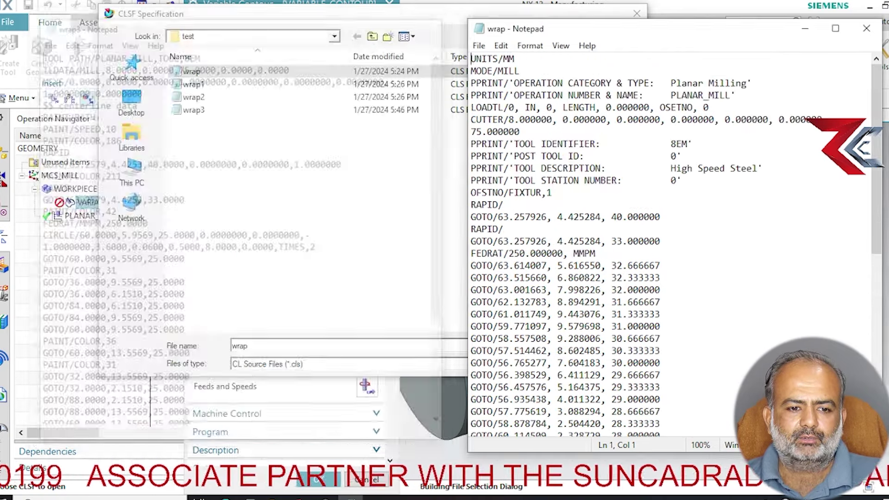
Step: Close both Notepad windows and accept wrap.cls as the drive toolpath
left_click(432, 23)
left_click(870, 29)
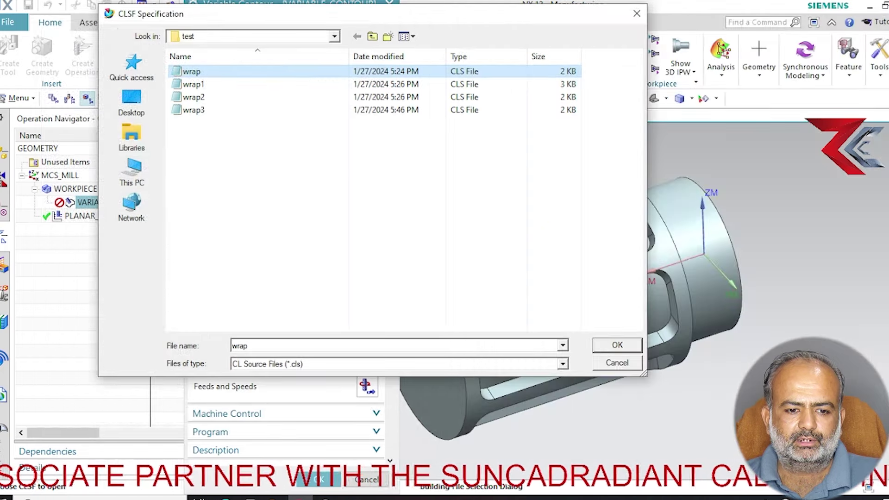
left_click(616, 343)
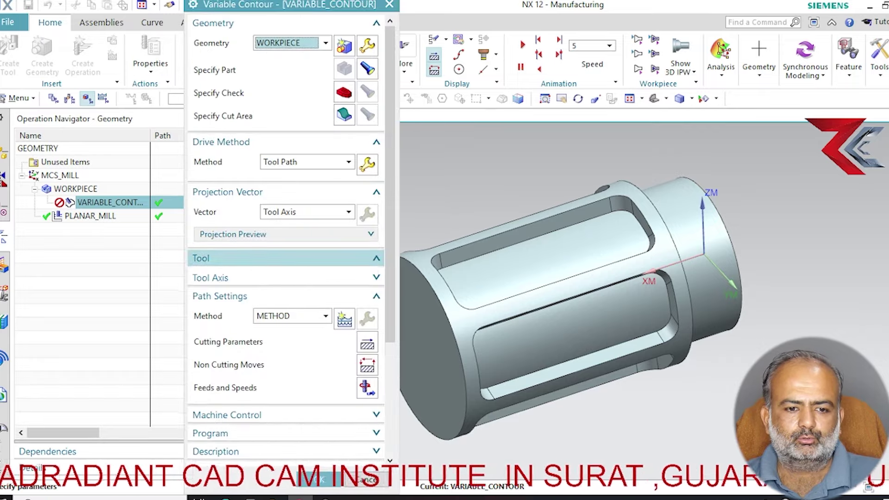
Step: Assign tool 8EM to VARIABLE_CONTOUR after dismissing the missing-tool error
left_click(201, 258)
scroll(201, 258, "down", 5)
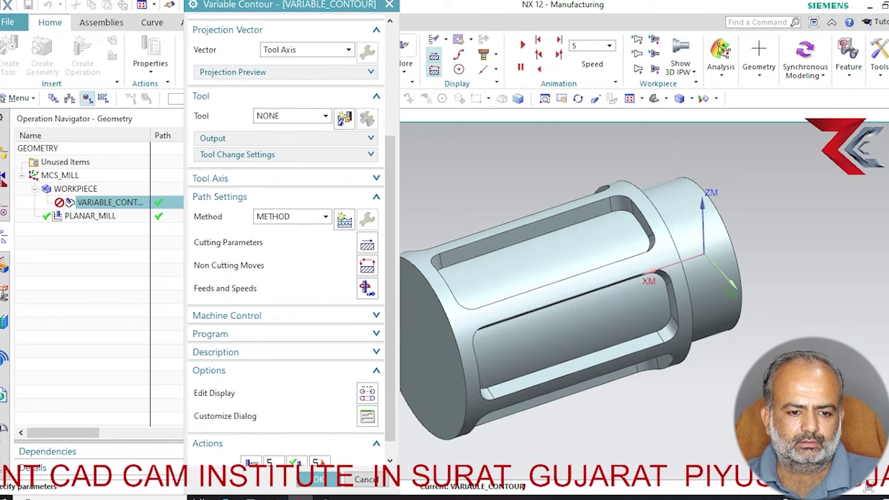
left_click(319, 479)
left_click(448, 267)
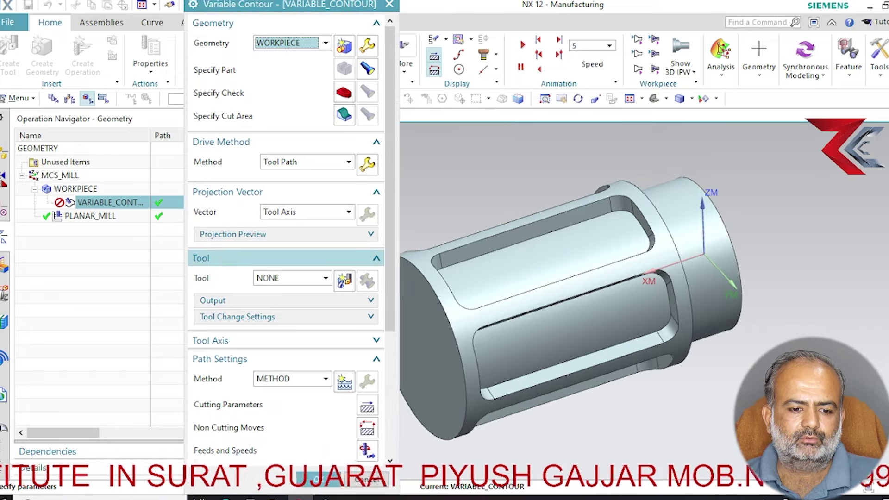
left_click(326, 278)
key("Escape")
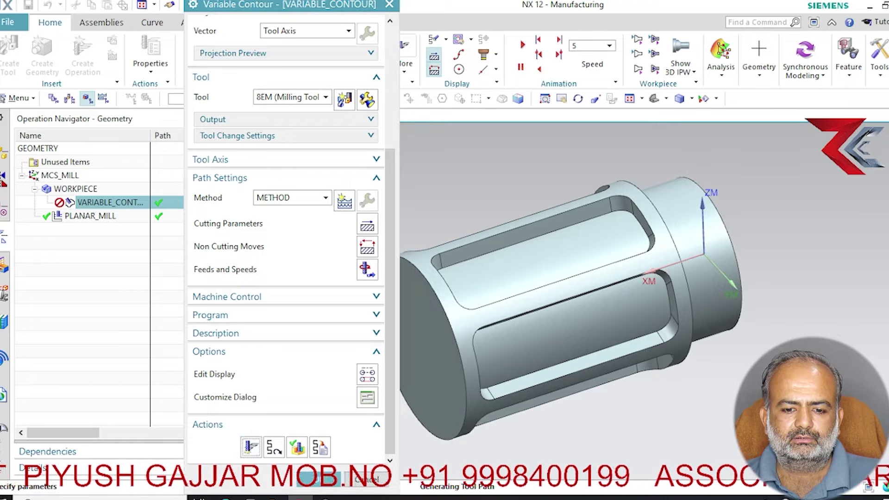
key("Return")
Step: Reopen VARIABLE_CONTOUR and orbit to view the pocket
double_click(110, 202)
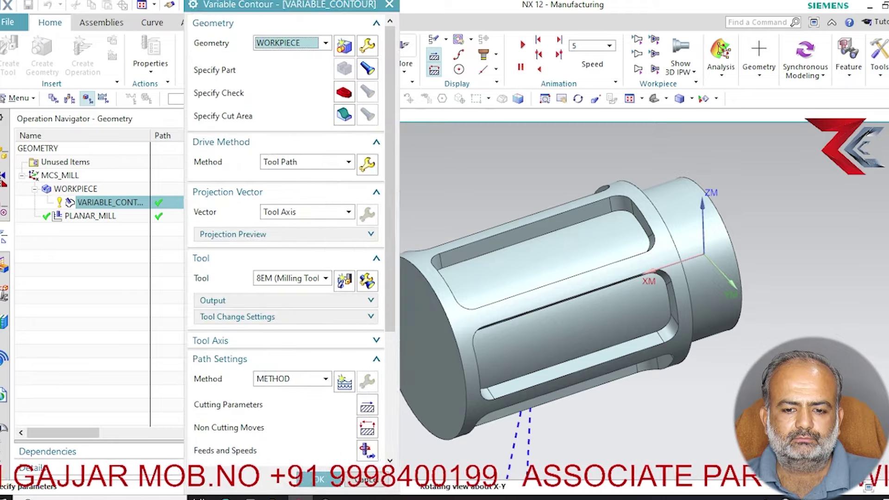
mouse_move(556, 301)
middle_mouse_down()
mouse_move(538, 278)
mouse_move(579, 259)
mouse_move(570, 285)
middle_mouse_up()
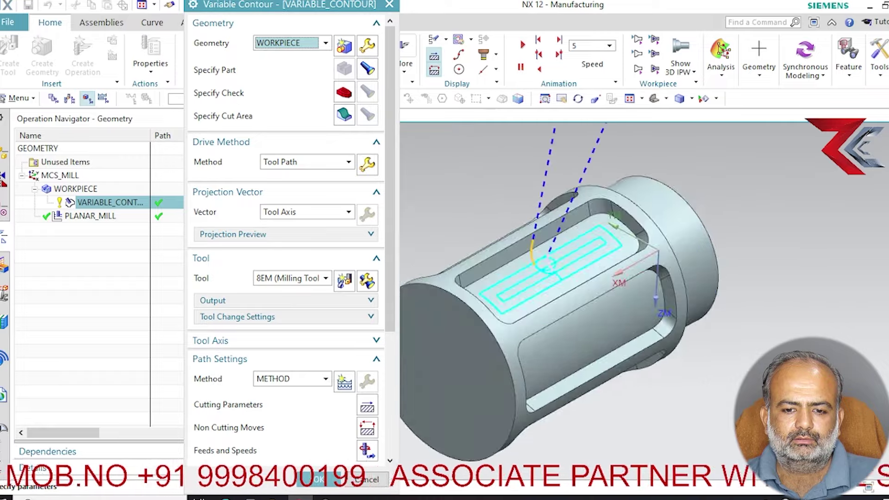
scroll(570, 287, "down", 5)
scroll(570, 347, "up", 5)
scroll(649, 278, "up", 5)
scroll(288, 278, "down", 5)
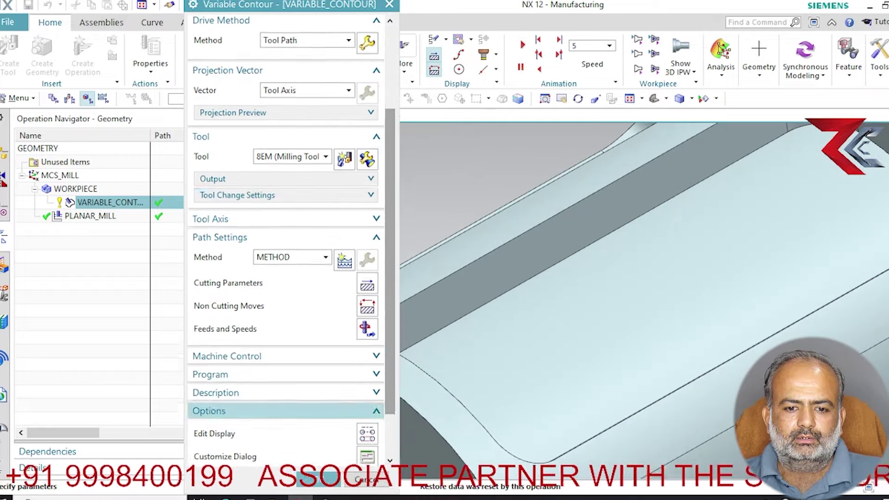
Step: Generate the variable contour toolpath, inspect it on the part, and accept the operation
left_click(275, 447)
scroll(644, 278, "up", 3)
mouse_move(644, 278)
middle_mouse_down()
mouse_move(644, 250)
mouse_move(617, 232)
mouse_move(630, 260)
mouse_move(616, 250)
middle_mouse_up()
scroll(616, 251, "down", 3)
scroll(579, 278, "down", 5)
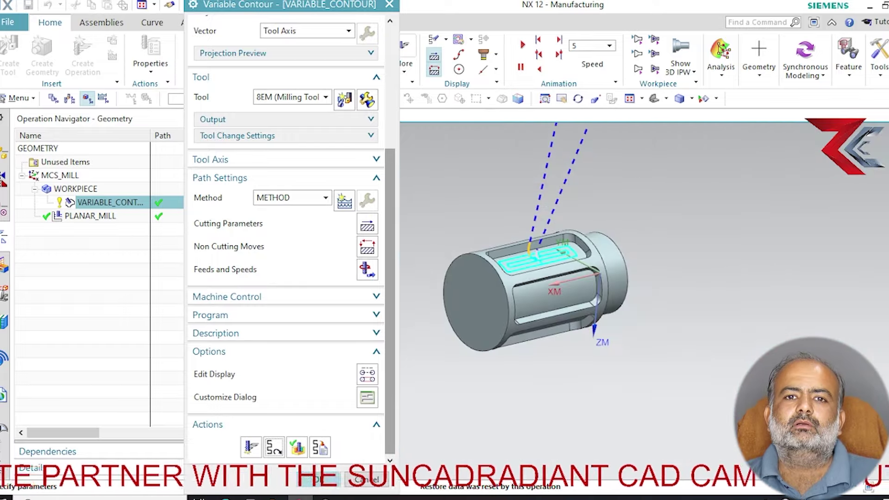
left_click(320, 480)
scroll(547, 361, "down", 1)
scroll(547, 362, "down", 2)
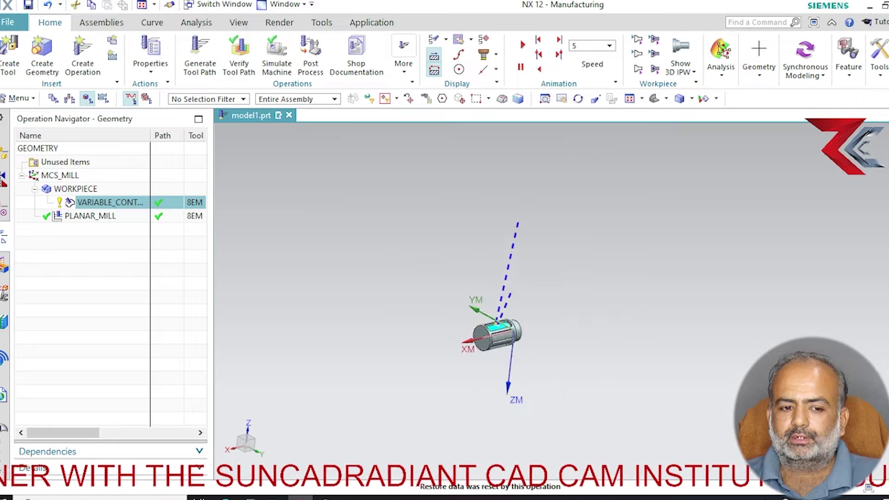
scroll(547, 324, "up", 5)
Step: Rotate the model to a side-on view of the full slotted cylinder
middle_click_drag(463, 278, 364, 239)
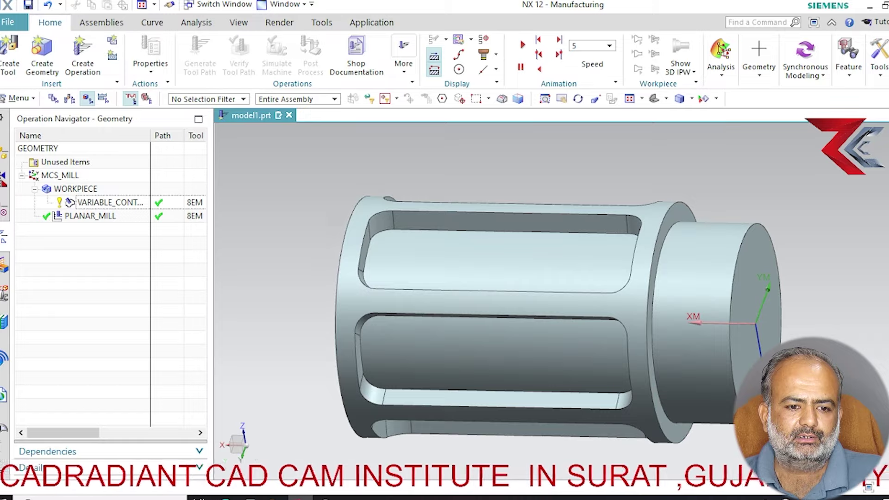
Step: Start a Transform on VARIABLE_CONTOUR as Rotate About a Line with a two-point axis
left_click(109, 203)
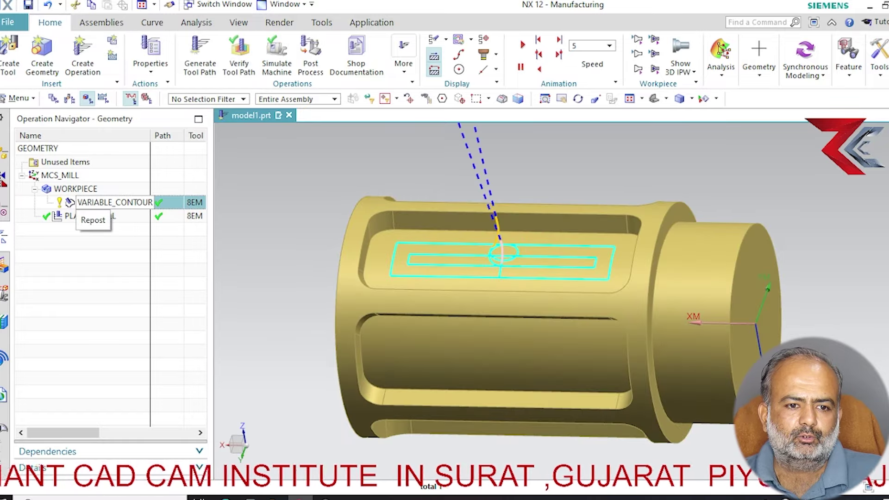
right_click(109, 203)
mouse_move(178, 357)
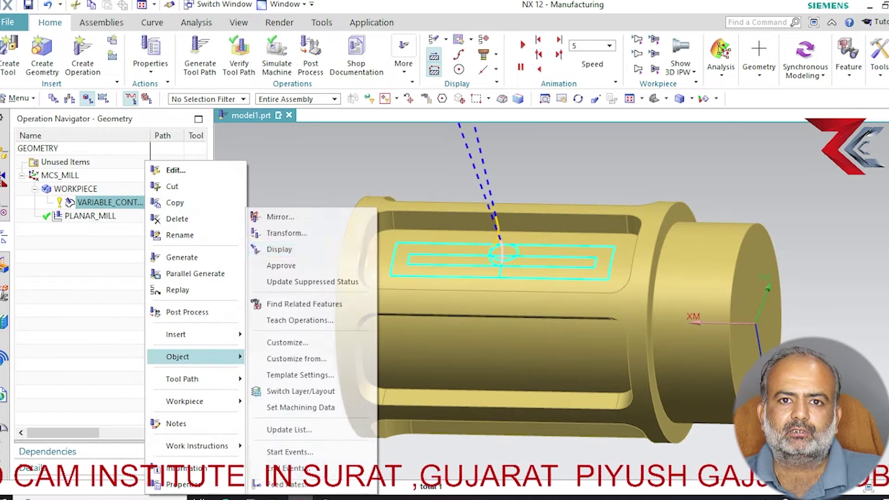
left_click(286, 233)
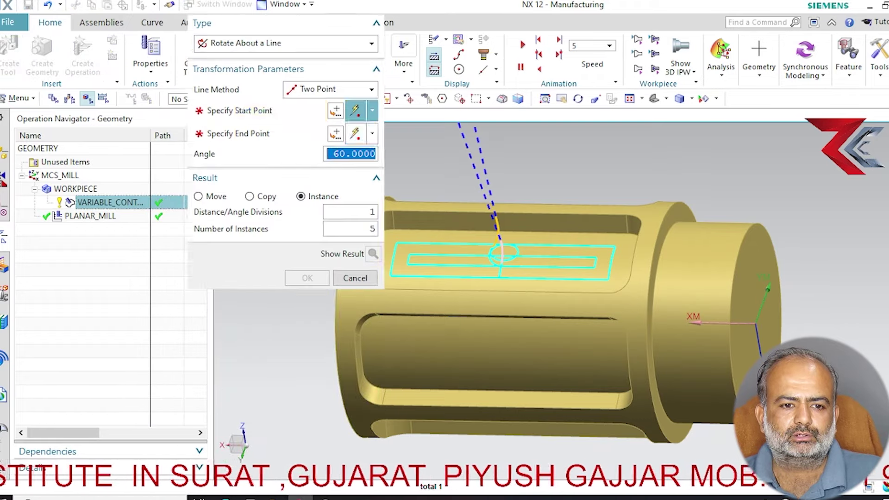
left_click(287, 43)
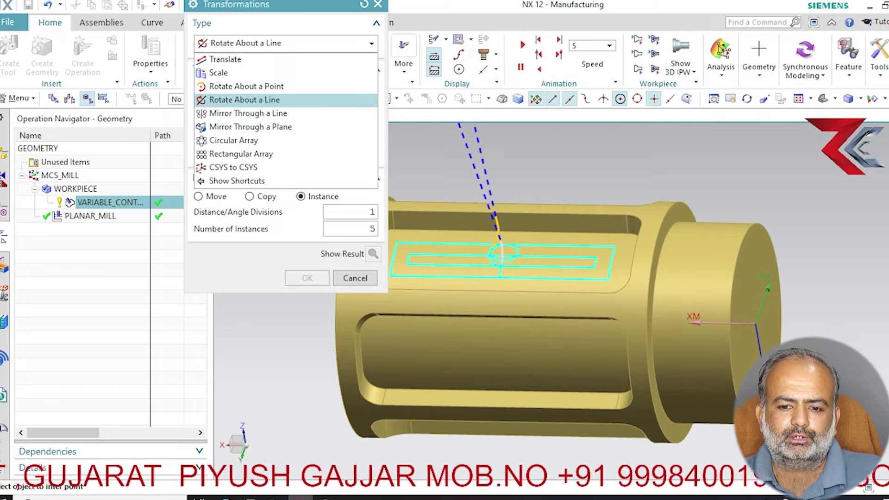
key("Return")
left_click(331, 89)
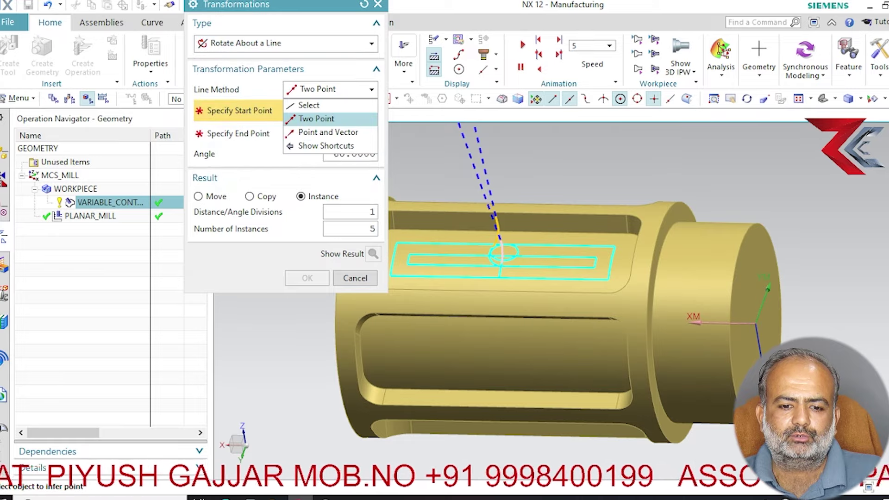
key("Return")
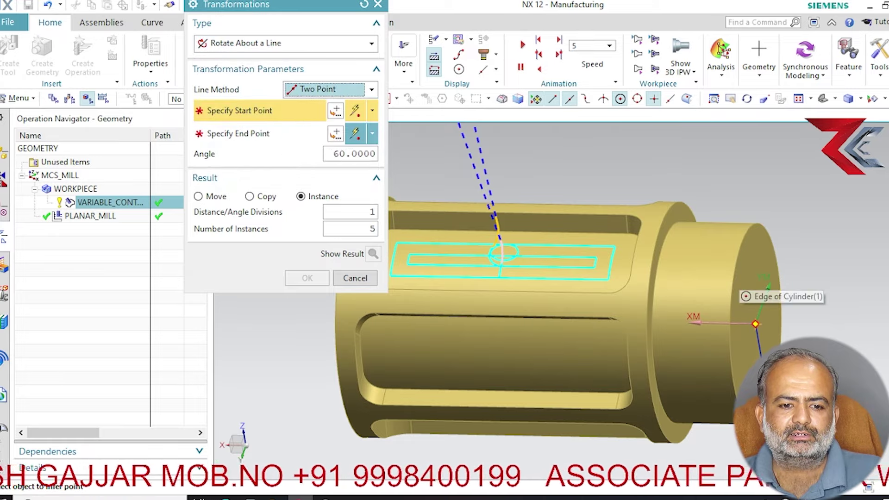
Step: Use both cylinder end centres as the axis and create five 60° rotated instances
left_click(757, 324)
scroll(758, 324, "down", 3)
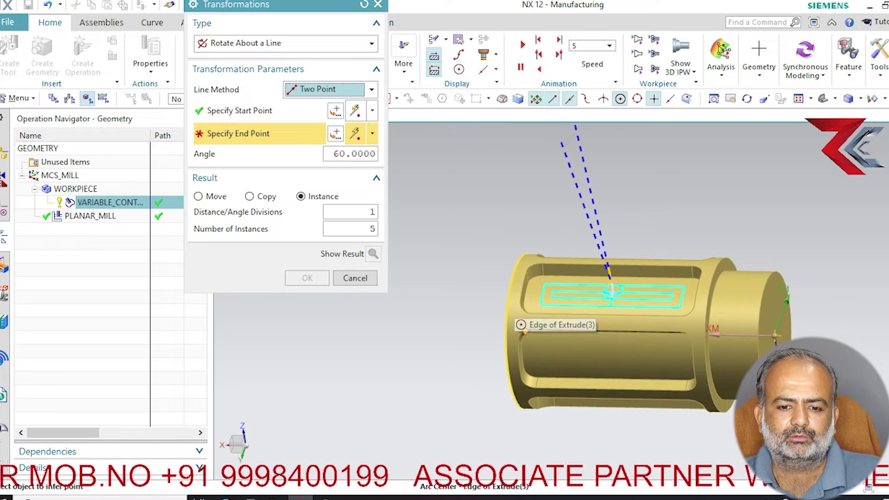
left_click(525, 331)
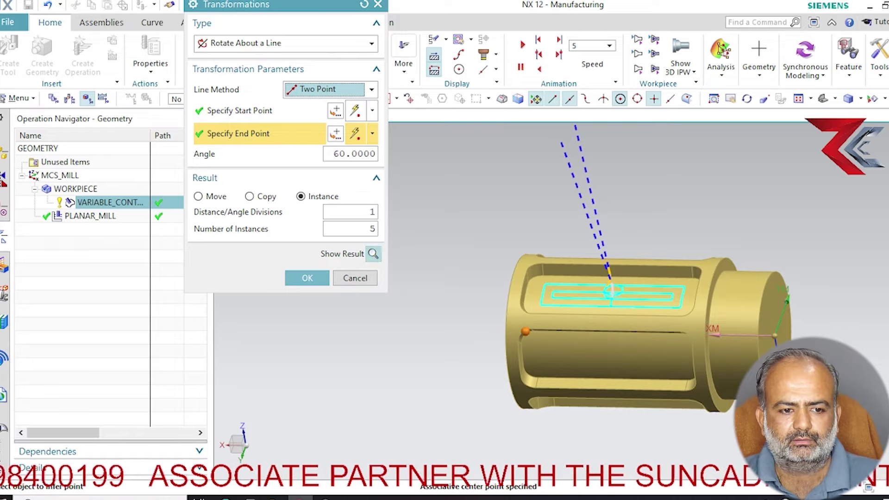
left_click(373, 254)
left_click(307, 278)
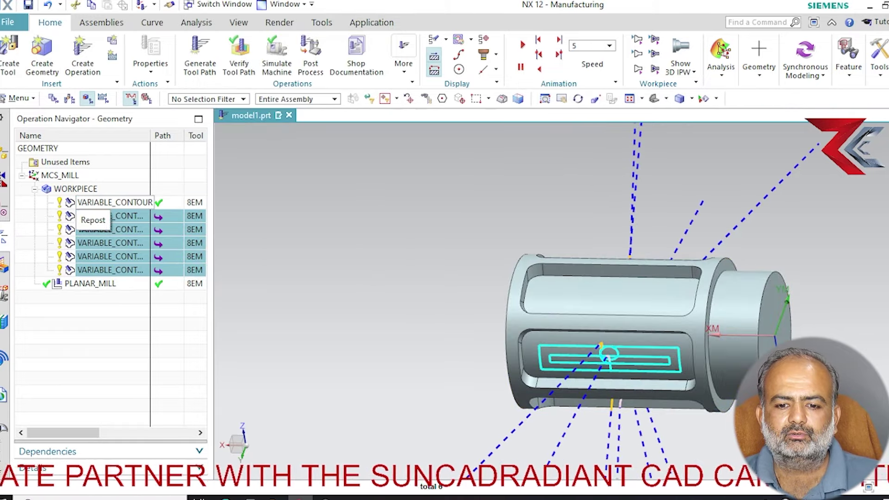
Step: Select the VARIABLE_CONTOUR operations and orbit the part to review all six toolpaths
left_click(111, 203, "ctrl")
mouse_move(417, 278)
middle_mouse_down()
mouse_move(463, 214)
mouse_move(538, 287)
mouse_move(621, 343)
middle_mouse_up()
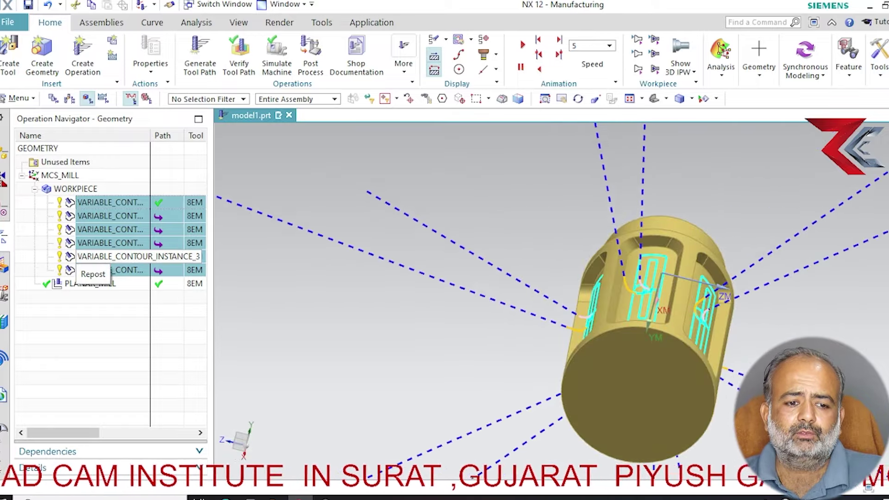
left_click(93, 256, "ctrl")
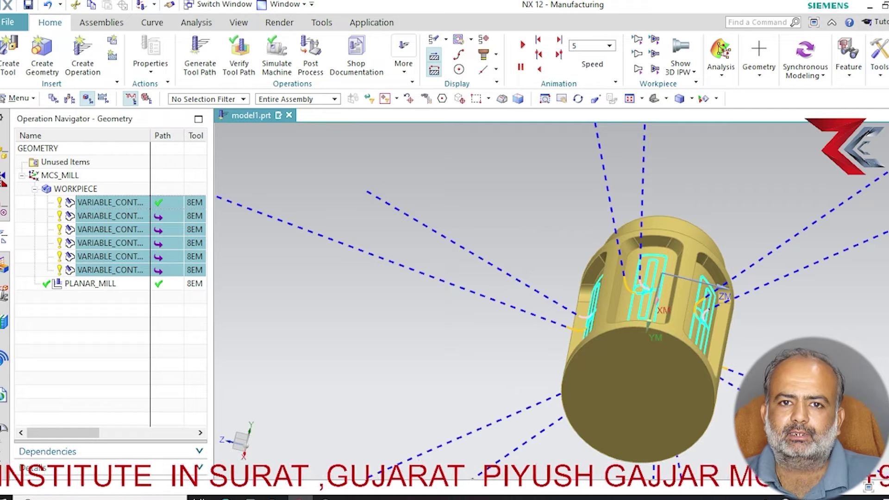
scroll(539, 294, "up", 5)
scroll(539, 294, "up", 3)
Step: Deselect the operations, fit the part to the view, and display the PLANAR_MILL toolpath
key("Escape")
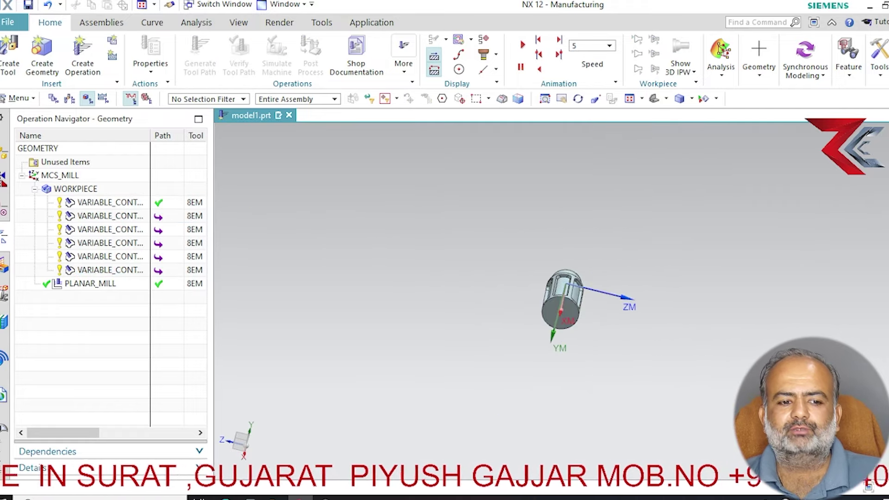
key("ctrl+f")
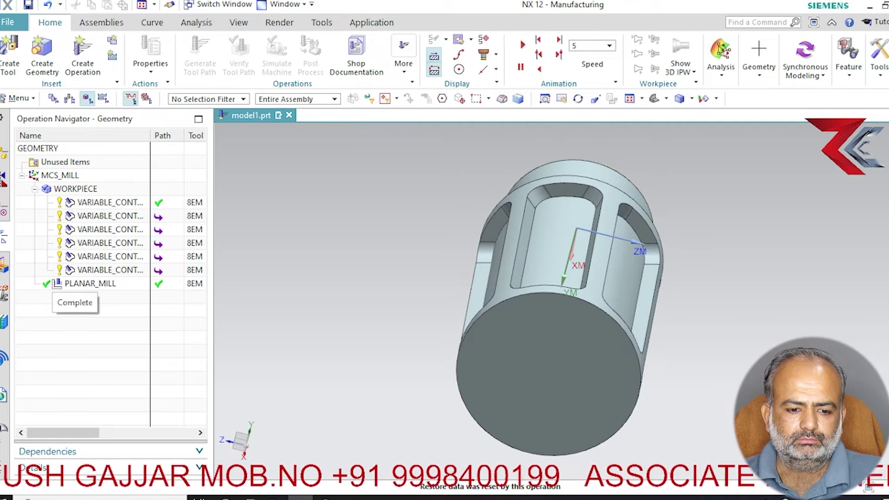
left_click(88, 283)
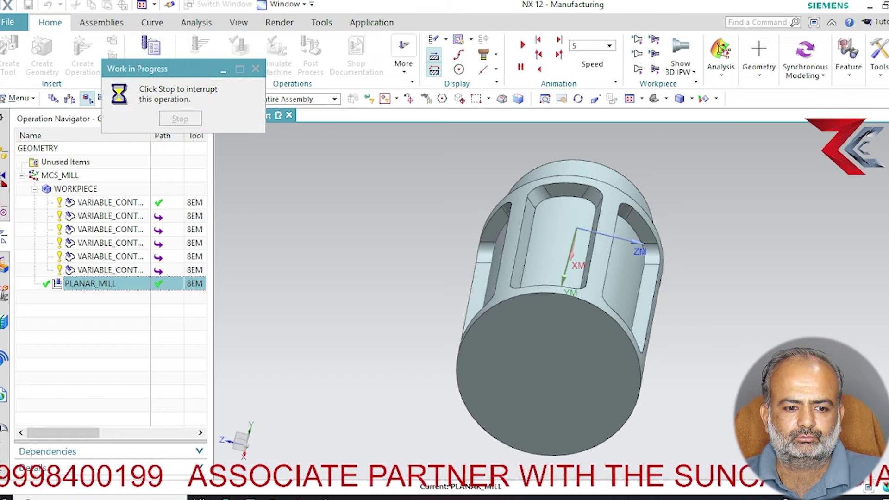
Step: List the PLANAR_MILL toolpath as text, then edit VARIABLE_CONTOUR across all linked instances
scroll(287, 278, "down", 3)
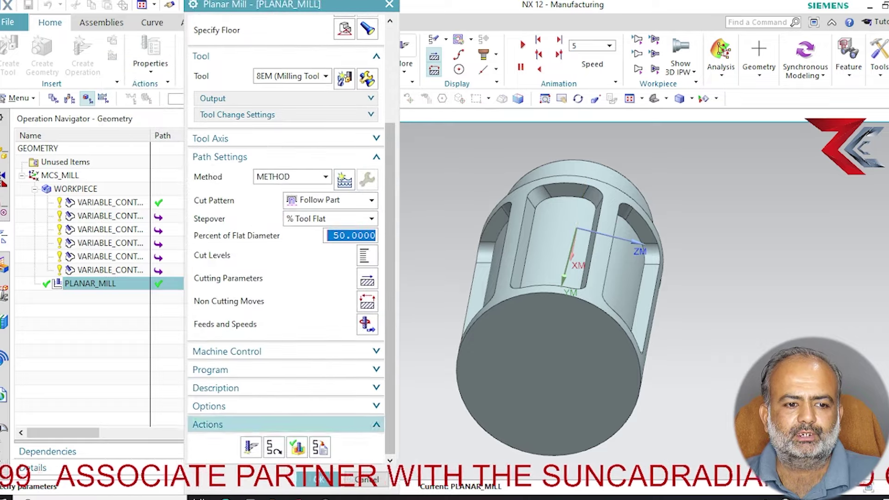
left_click(320, 447)
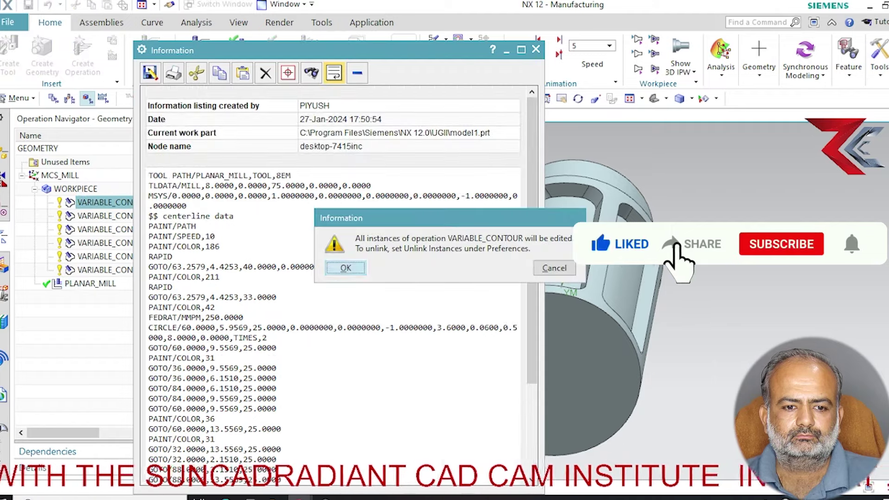
key("Return")
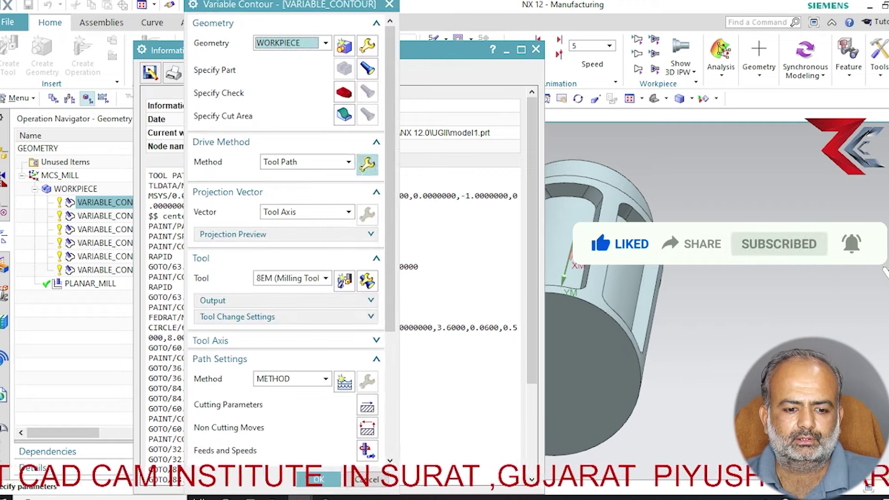
Step: Open the wrap.cls CLSF file in Notepad from the Tool Path chooser, then cancel the chooser
key("Return")
left_click(192, 71)
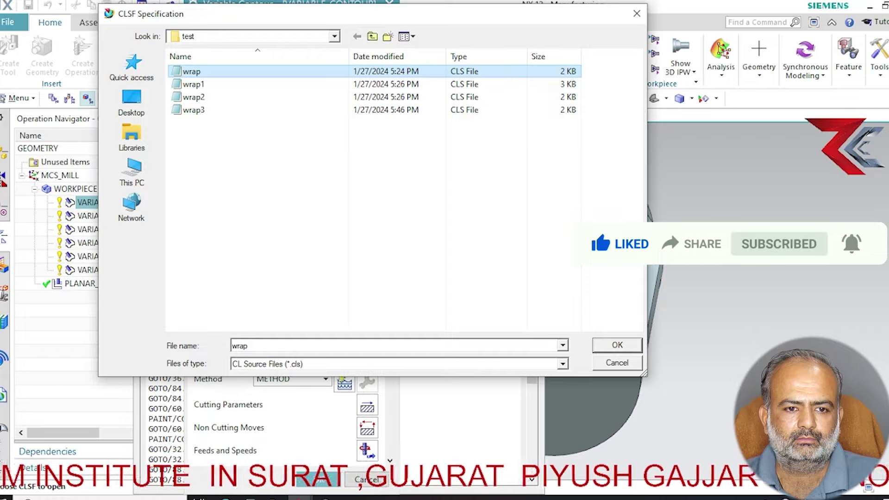
right_click(202, 72)
left_click(225, 101)
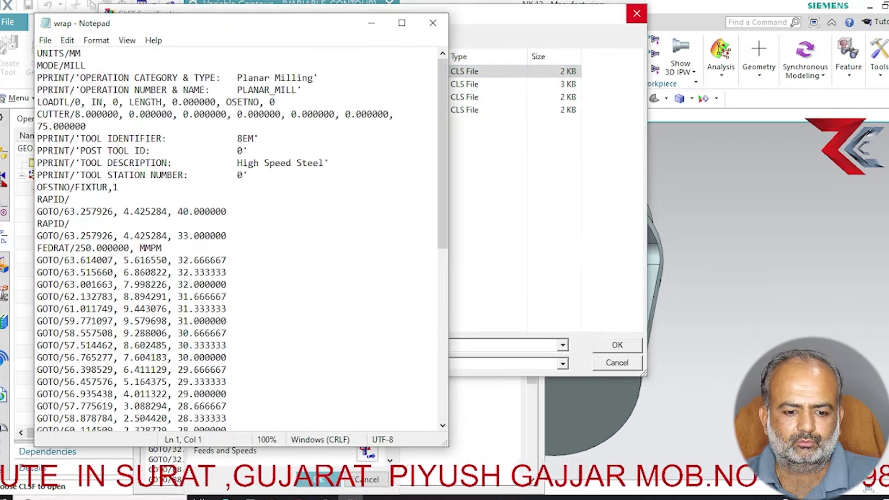
left_click(617, 345)
Step: Compare the wrap.cls text with the toolpath listing, then close Notepad and the Information window
left_click(350, 497)
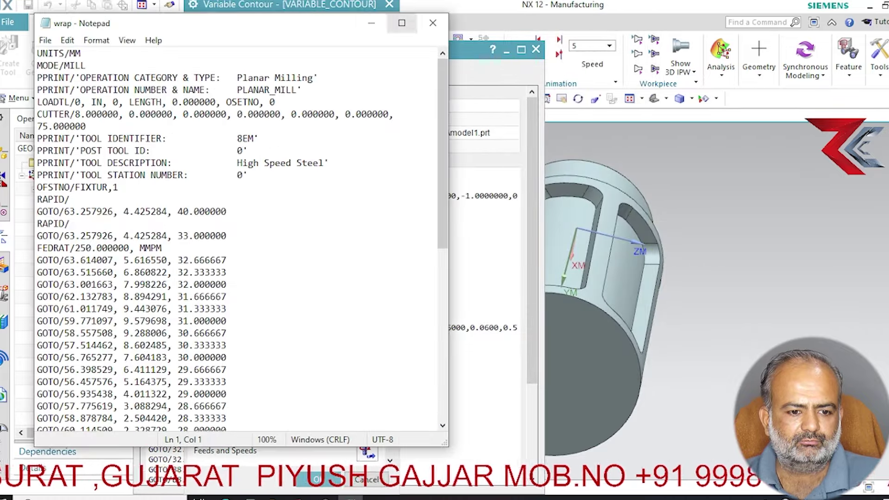
left_click_drag(208, 23, 626, 43)
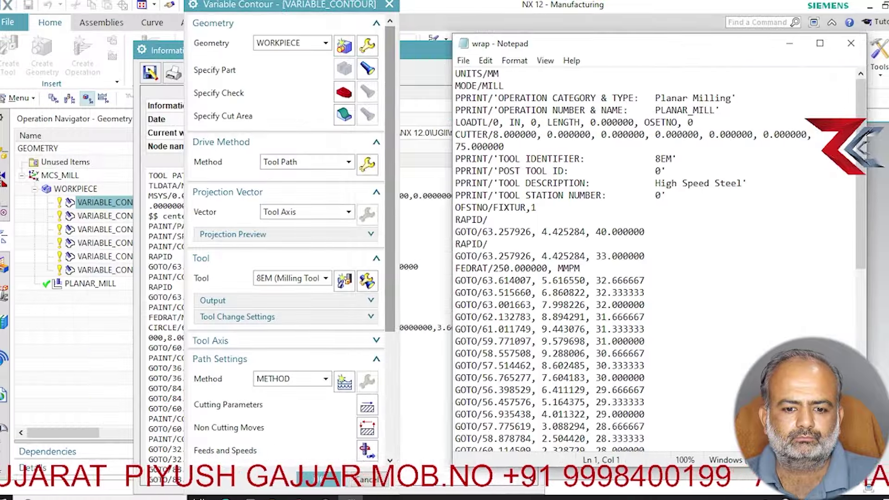
left_click(390, 4)
left_click(350, 497)
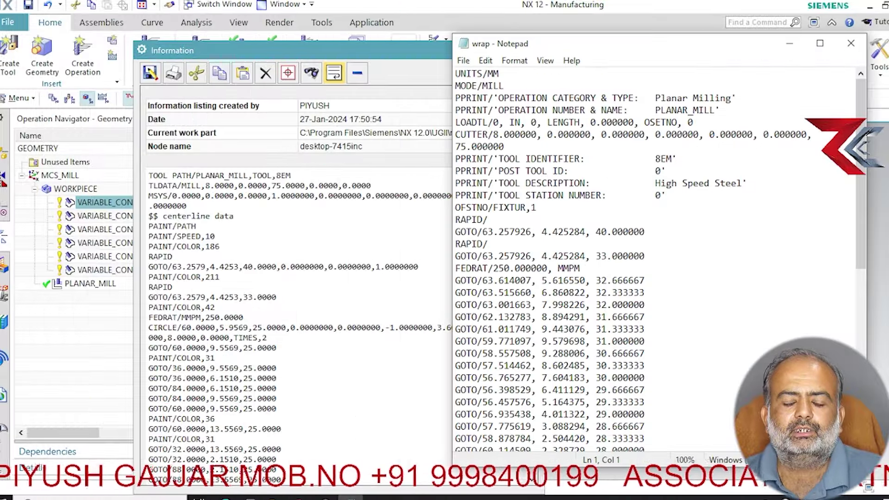
scroll(296, 301, "down", 4)
scroll(653, 259, "down", 4)
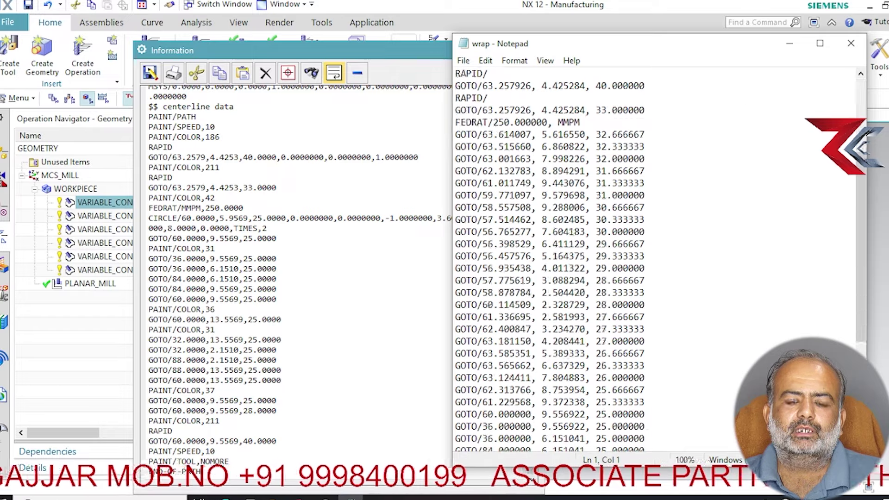
scroll(653, 260, "down", 2)
scroll(653, 259, "down", 8)
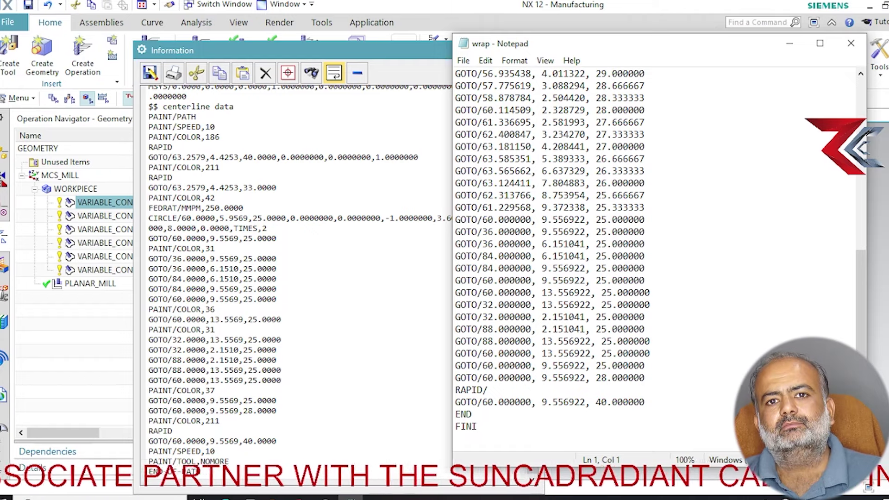
left_click(852, 43)
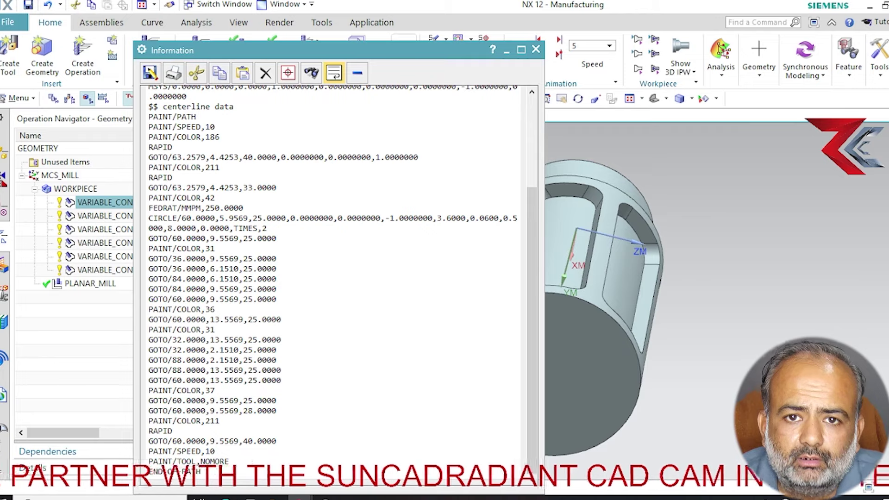
left_click(535, 49)
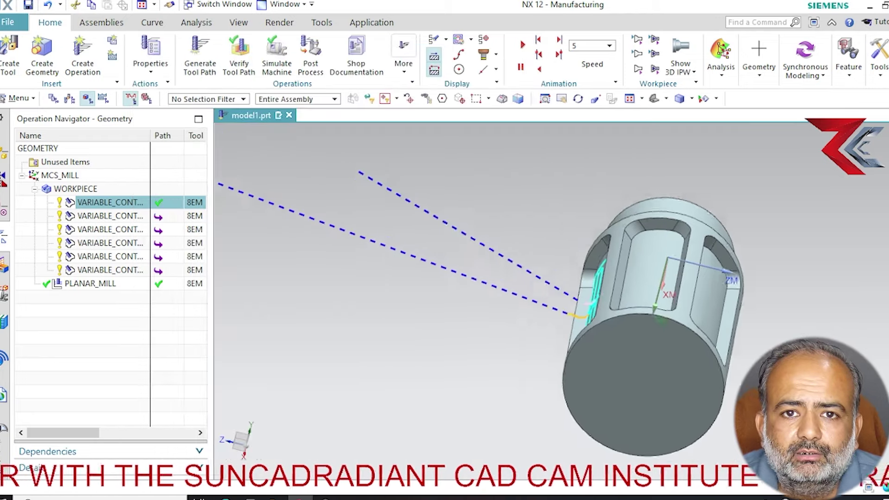
Step: Deselect the operation to hide its toolpath and fit the whole part to the view
key("Escape")
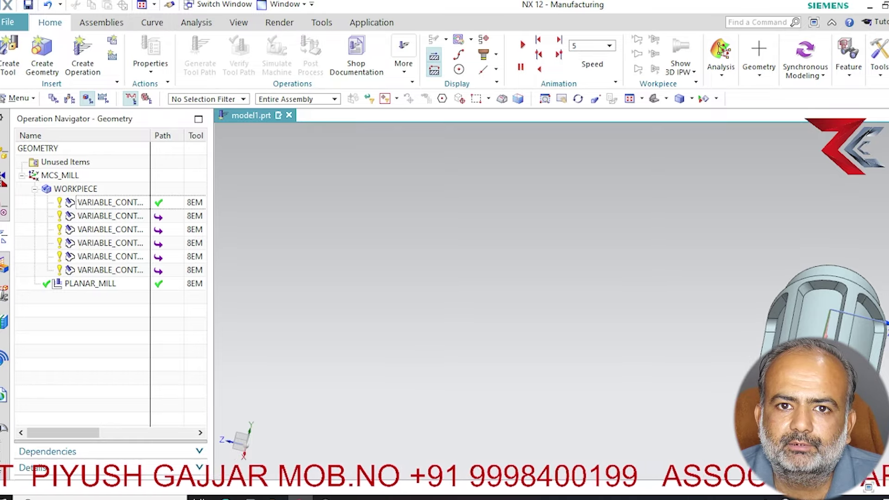
key("ctrl+f")
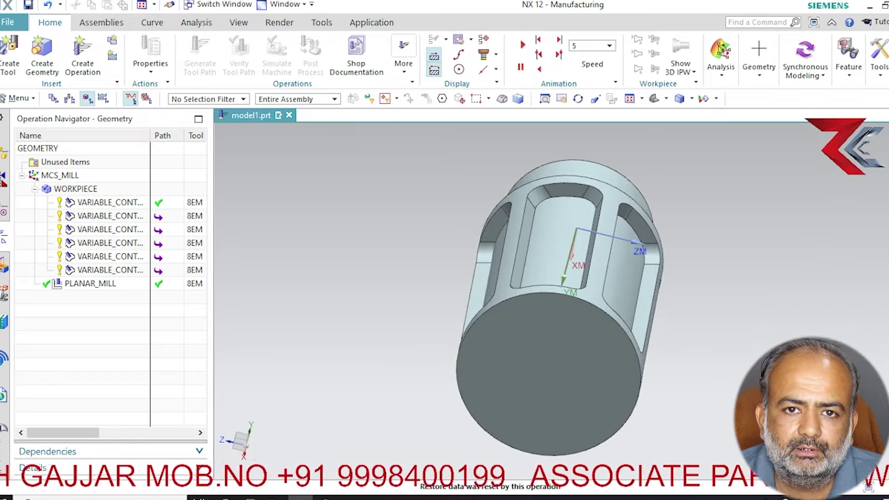